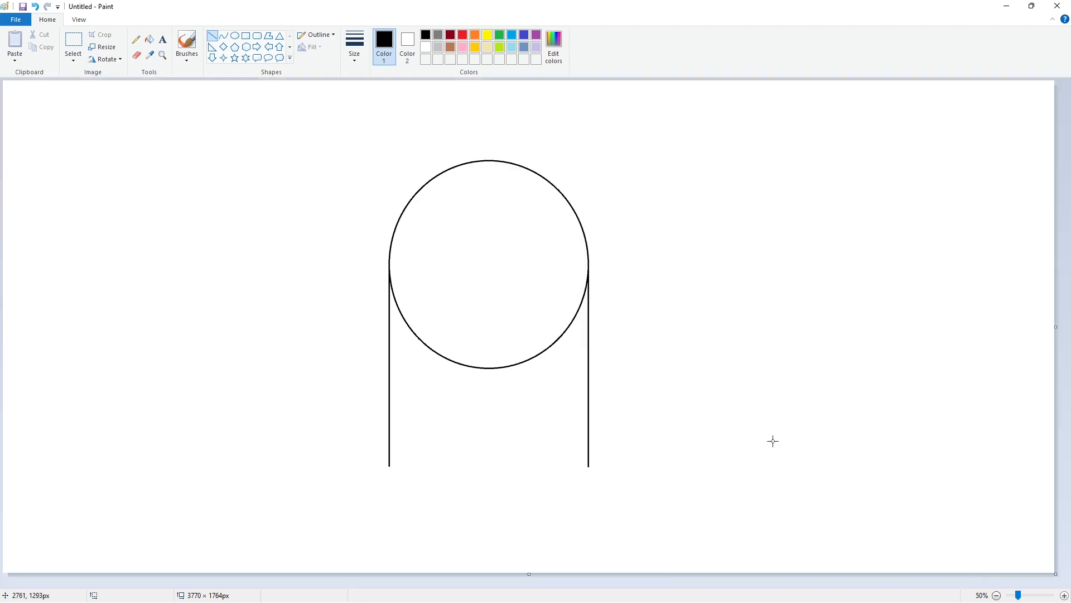
Recolor the outline of the circle and the two vertical lines purple using the Fill tool
{"action": "left_click", "coordinate": [536, 35]}
{"action": "left_click", "coordinate": [149, 39]}
{"action": "left_click", "coordinate": [588, 277]}
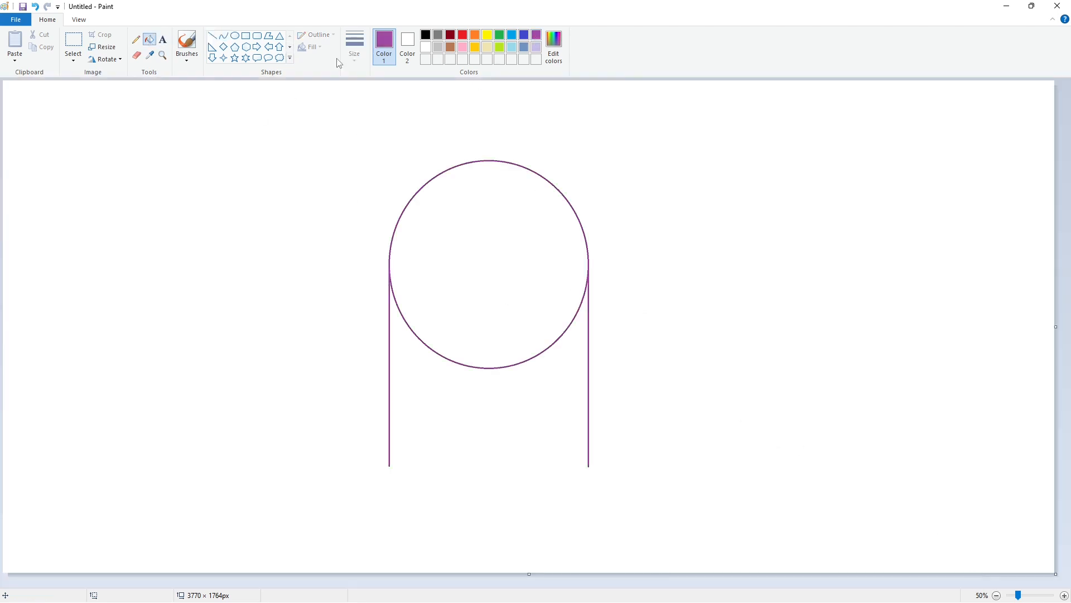
{"action": "left_click", "coordinate": [224, 36]}
{"action": "left_click", "coordinate": [235, 36]}
{"action": "left_click_drag", "start_coordinate": [390, 430], "coordinate": [422, 463]}
{"action": "key", "text": "ctrl+z"}
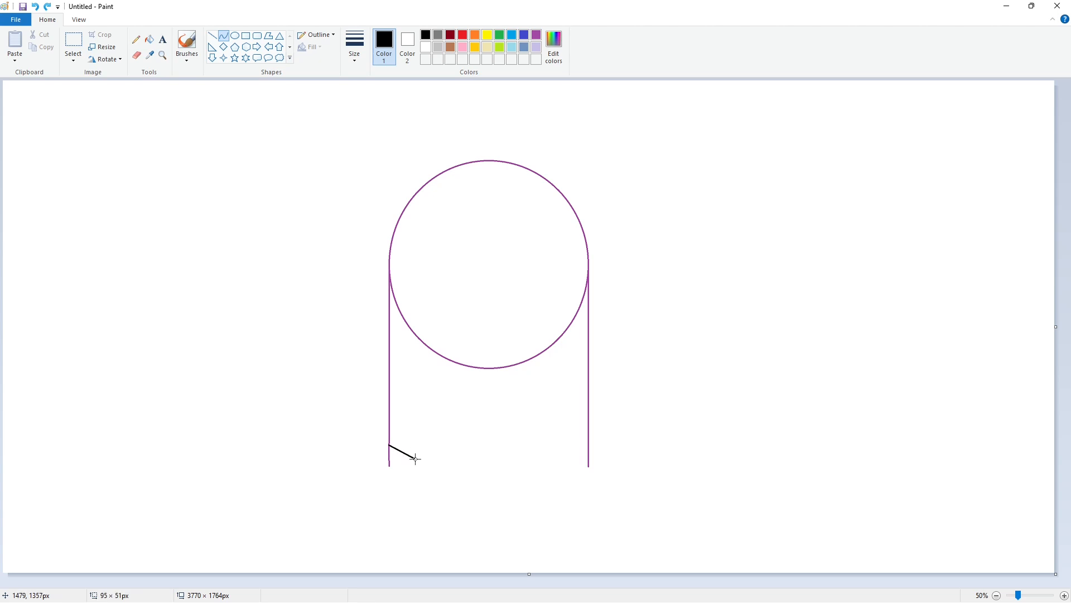
Draw connected black curves forming the left half of a wavy hem, starting at the foot of the left vertical line
{"action": "left_click_drag", "start_coordinate": [415, 458], "coordinate": [434, 465]}
{"action": "left_click_drag", "start_coordinate": [488, 459], "coordinate": [489, 459]}
{"action": "left_click_drag", "start_coordinate": [486, 459], "coordinate": [492, 457]}
{"action": "left_click", "coordinate": [507, 486]}
Copy the left half of the outline, paste it with transparent selection, and flip the copy horizontally
{"action": "left_click", "coordinate": [73, 41]}
{"action": "left_click_drag", "start_coordinate": [275, 130], "coordinate": [636, 518]}
{"action": "key", "text": "ctrl+c"}
{"action": "left_click", "coordinate": [973, 561]}
{"action": "left_click", "coordinate": [1065, 597]}
{"action": "left_click_drag", "start_coordinate": [915, 583], "coordinate": [620, 583]}
{"action": "key", "text": "ctrl+v"}
{"action": "left_click", "coordinate": [73, 58]}
{"action": "left_click", "coordinate": [105, 162]}
{"action": "left_click", "coordinate": [106, 59]}
{"action": "left_click", "coordinate": [117, 126]}
Align the flipped copy with the right vertical line so the wavy hem spans the full body width
{"action": "mouse_move", "coordinate": [344, 405]}
{"action": "left_mouse_down"}
{"action": "mouse_move", "coordinate": [606, 297]}
{"action": "mouse_move", "coordinate": [580, 299]}
{"action": "left_mouse_up"}
{"action": "mouse_move", "coordinate": [607, 567]}
{"action": "left_mouse_down"}
{"action": "mouse_move", "coordinate": [593, 282]}
{"action": "mouse_move", "coordinate": [604, 293]}
{"action": "left_mouse_up"}
{"action": "scroll", "coordinate": [614, 335], "scroll_direction": "up", "scroll_amount": 7}
{"action": "left_click_drag", "start_coordinate": [621, 357], "coordinate": [620, 354]}
{"action": "key", "text": "Right"}
{"action": "key", "text": "Right"}
{"action": "key", "text": "Right"}
{"action": "key", "text": "Right"}
{"action": "key", "text": "Right"}
{"action": "scroll", "coordinate": [378, 297], "scroll_direction": "down", "scroll_amount": 6}
Copy the hem's right corner, paste it, and flip the copy horizontally
{"action": "left_click", "coordinate": [149, 39]}
{"action": "left_click", "coordinate": [426, 47]}
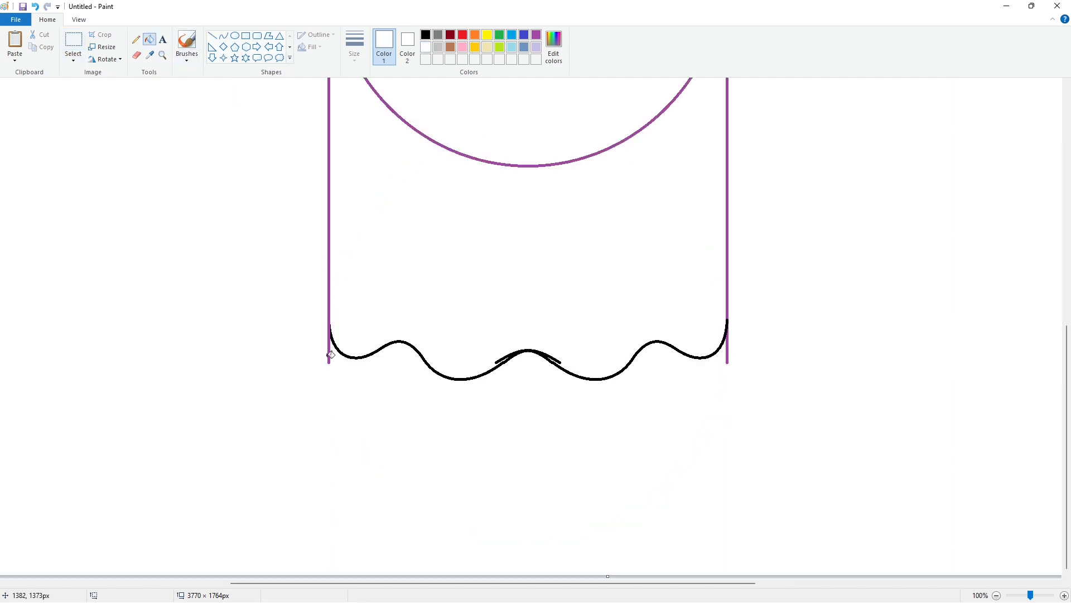
{"action": "left_click", "coordinate": [73, 39]}
{"action": "left_click_drag", "start_coordinate": [681, 263], "coordinate": [809, 430]}
{"action": "key", "text": "ctrl+c"}
{"action": "key", "text": "ctrl+v"}
{"action": "left_click", "coordinate": [105, 59]}
{"action": "left_click", "coordinate": [117, 126]}
Place the flipped corner over the hem's left corner, covering the excess line end
{"action": "left_click_drag", "start_coordinate": [28, 128], "coordinate": [313, 345]}
{"action": "key", "text": "Left"}
{"action": "key", "text": "Left"}
{"action": "key", "text": "Left"}
{"action": "key", "text": "Left"}
Fill the body and the circle inside the outline with black
{"action": "left_click", "coordinate": [149, 40]}
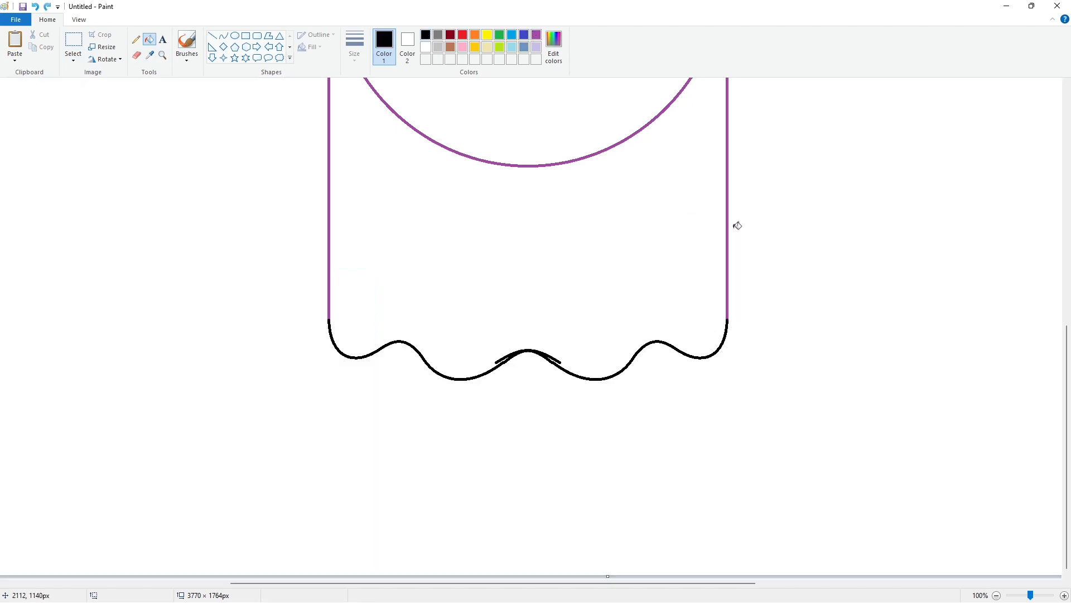
{"action": "left_click", "coordinate": [703, 234]}
{"action": "left_click", "coordinate": [502, 110]}
Clean up the overlapping curve ends at the middle of the hem with white lines
{"action": "left_click", "coordinate": [536, 34]}
{"action": "left_click", "coordinate": [137, 39]}
{"action": "left_click", "coordinate": [356, 53]}
{"action": "left_click", "coordinate": [381, 146]}
{"action": "left_click", "coordinate": [426, 35]}
{"action": "left_click", "coordinate": [425, 47]}
{"action": "left_click", "coordinate": [212, 35]}
{"action": "left_click_drag", "start_coordinate": [545, 360], "coordinate": [557, 370]}
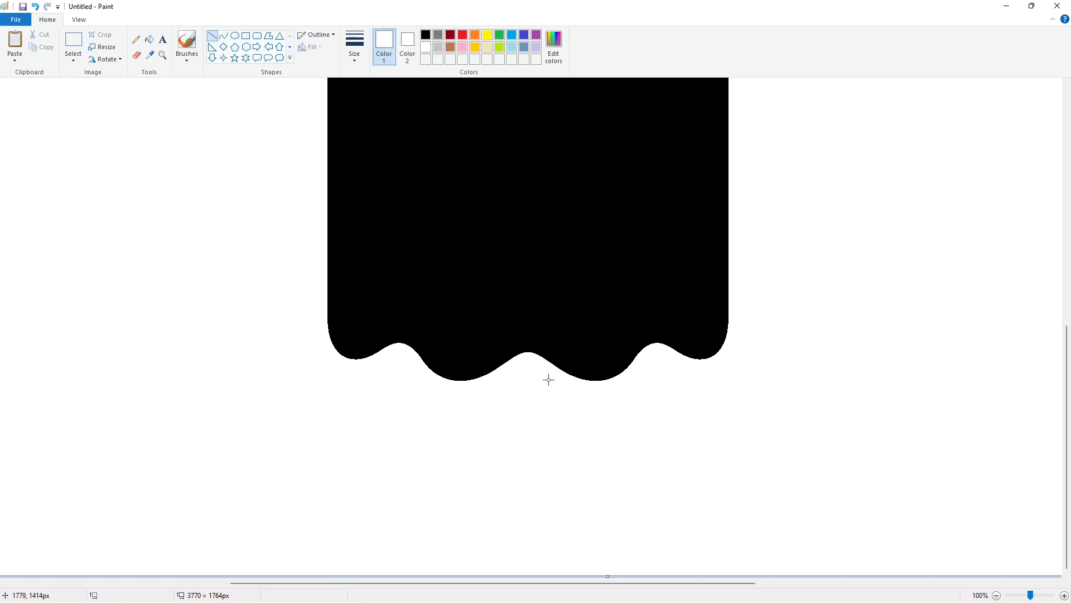
Fill the whole ghost silhouette with purple
{"action": "scroll", "coordinate": [741, 468], "scroll_direction": "up", "scroll_amount": 5}
{"action": "scroll", "coordinate": [335, 201], "scroll_direction": "down", "scroll_amount": 1}
{"action": "left_click", "coordinate": [149, 40]}
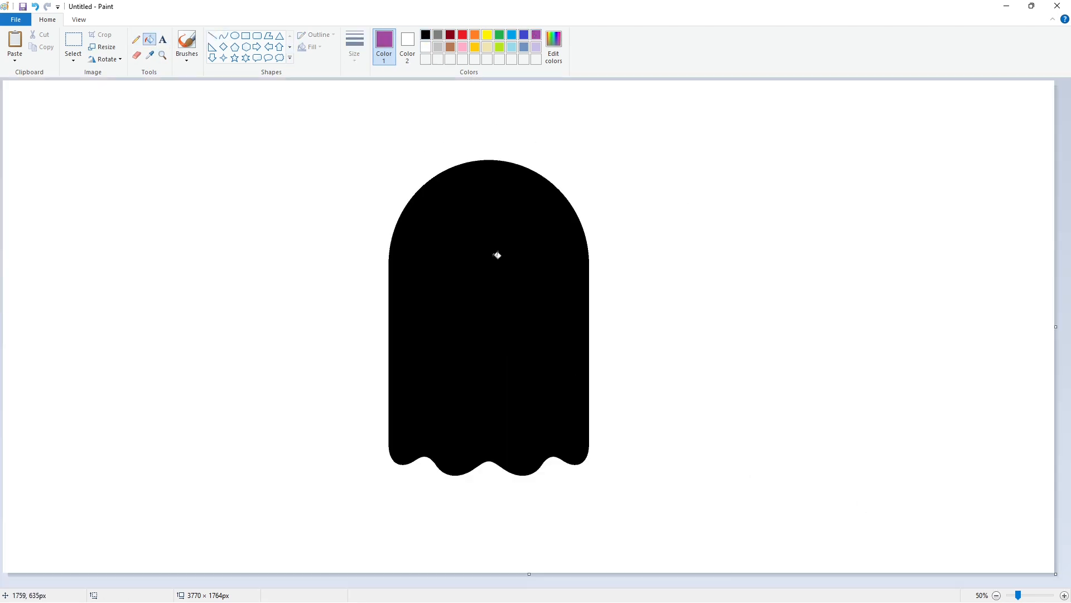
{"action": "left_click", "coordinate": [492, 251]}
Draw a black circle about 200 px across on the left of the face and fill it black as an eye
{"action": "left_click", "coordinate": [235, 36]}
{"action": "left_click", "coordinate": [426, 35]}
{"action": "left_click_drag", "start_coordinate": [413, 247], "coordinate": [466, 304]}
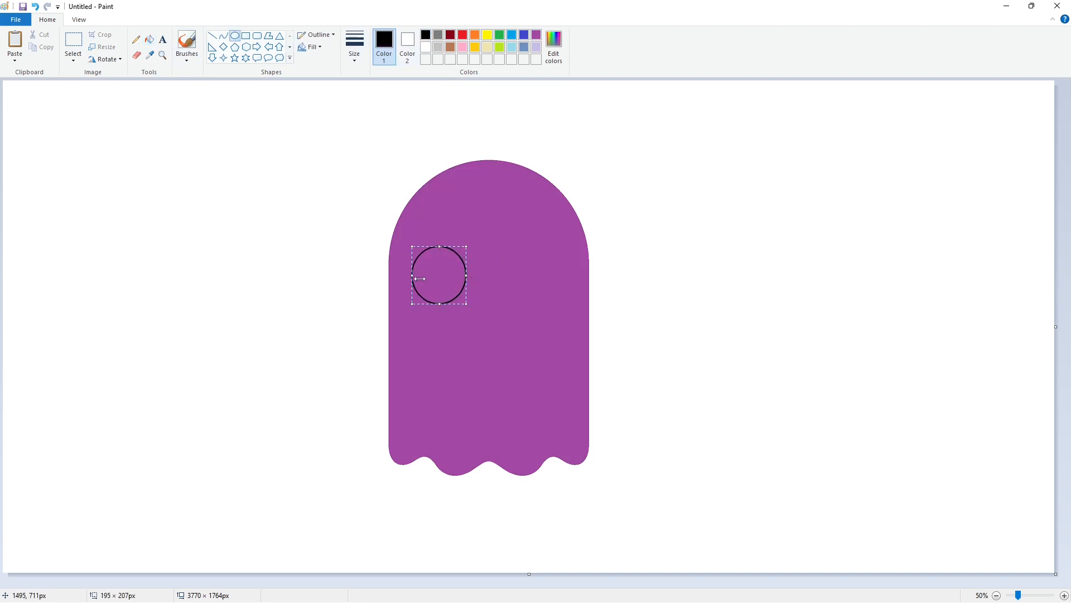
{"action": "left_click", "coordinate": [349, 220]}
{"action": "left_click", "coordinate": [149, 39]}
{"action": "left_click", "coordinate": [437, 275]}
{"action": "left_click", "coordinate": [235, 36]}
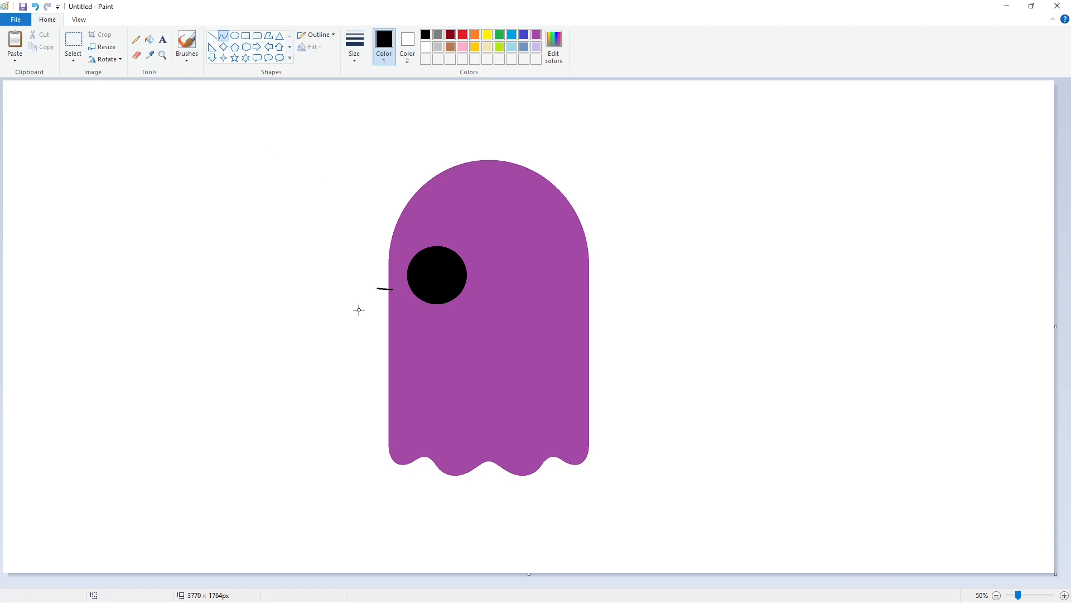
{"action": "left_click", "coordinate": [212, 35]}
{"action": "key", "text": "ctrl+z"}
Outline an arm on the body's left edge with a black circle and two straight lines running into the body
{"action": "left_click", "coordinate": [235, 36]}
{"action": "left_click_drag", "start_coordinate": [350, 293], "coordinate": [400, 342]}
{"action": "left_click_drag", "start_coordinate": [388, 328], "coordinate": [401, 358]}
{"action": "left_click", "coordinate": [212, 36]}
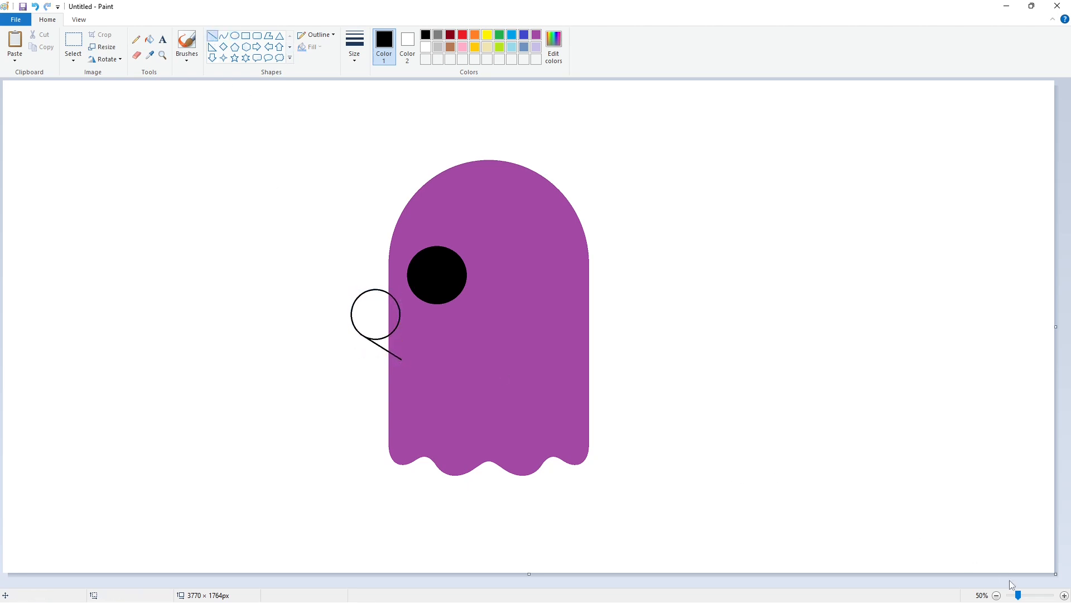
{"action": "left_click", "coordinate": [1064, 595]}
{"action": "left_click_drag", "start_coordinate": [507, 583], "coordinate": [590, 583]}
{"action": "scroll", "coordinate": [574, 395], "scroll_direction": "up", "scroll_amount": 3}
Fill the arm and its black outlines with purple so it merges with the body
{"action": "left_click", "coordinate": [149, 39]}
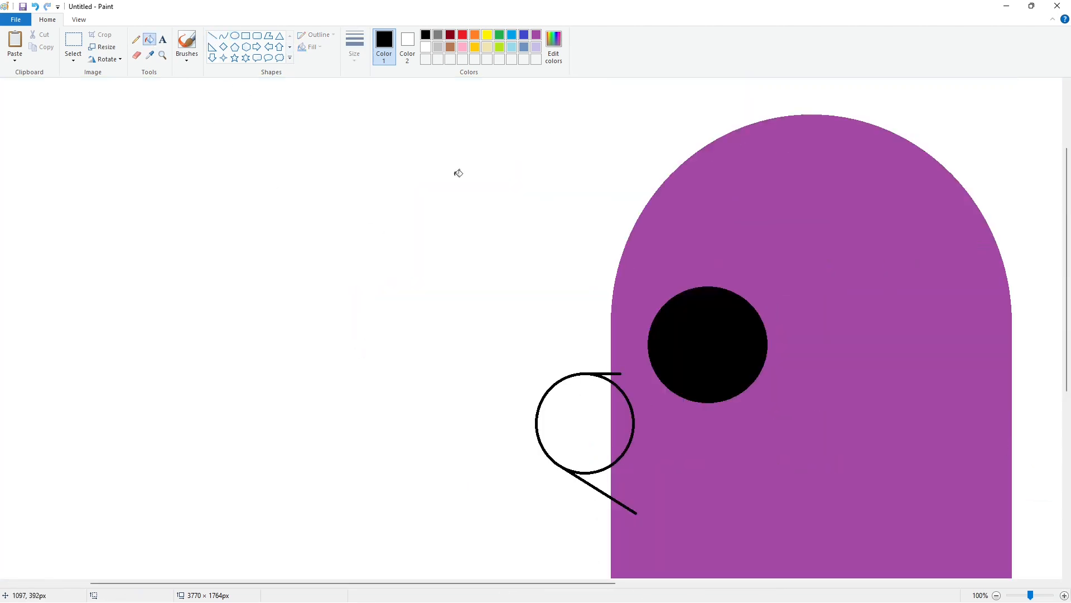
{"action": "left_click", "coordinate": [536, 38]}
{"action": "left_click", "coordinate": [586, 427]}
{"action": "left_click", "coordinate": [617, 460]}
{"action": "left_click", "coordinate": [603, 481]}
{"action": "scroll", "coordinate": [813, 500], "scroll_direction": "down", "scroll_amount": 2}
{"action": "scroll", "coordinate": [813, 500], "scroll_direction": "up", "scroll_amount": 1}
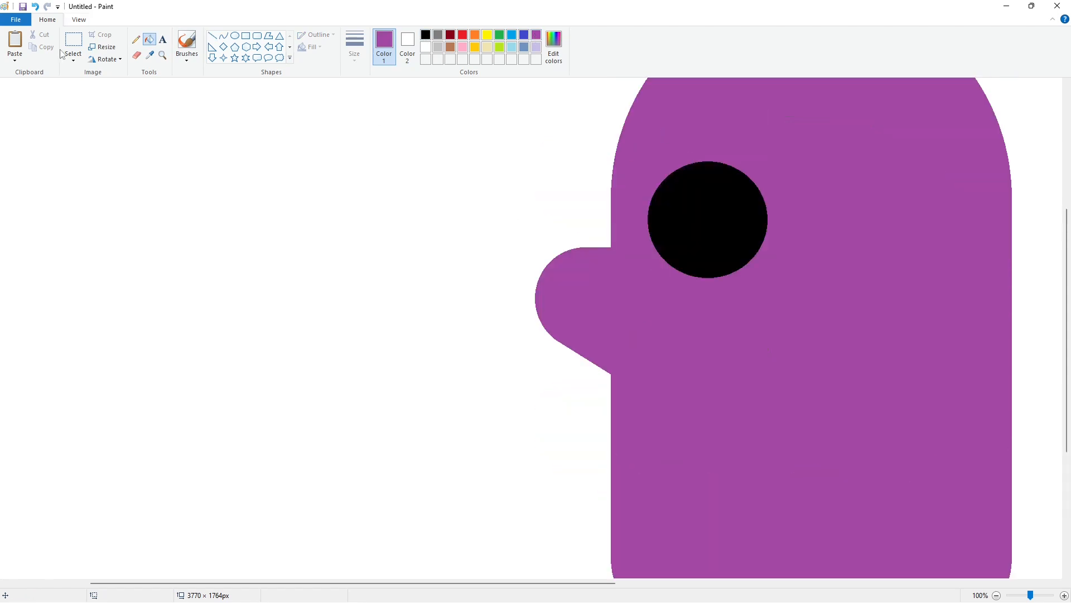
{"action": "left_click", "coordinate": [71, 41]}
{"action": "left_click", "coordinate": [998, 596]}
{"action": "left_click_drag", "start_coordinate": [474, 364], "coordinate": [473, 364]}
{"action": "key", "text": "ctrl+c"}
{"action": "left_click", "coordinate": [1065, 596]}
{"action": "scroll", "coordinate": [835, 509], "scroll_direction": "down", "scroll_amount": 2}
{"action": "key", "text": "ctrl+v"}
{"action": "left_click", "coordinate": [110, 60]}
{"action": "left_click", "coordinate": [124, 122]}
{"action": "left_click_drag", "start_coordinate": [242, 227], "coordinate": [520, 195]}
{"action": "scroll", "coordinate": [485, 301], "scroll_direction": "up", "scroll_amount": 2}
{"action": "left_click_drag", "start_coordinate": [434, 429], "coordinate": [528, 316]}
{"action": "scroll", "coordinate": [642, 318], "scroll_direction": "down", "scroll_amount": 3}
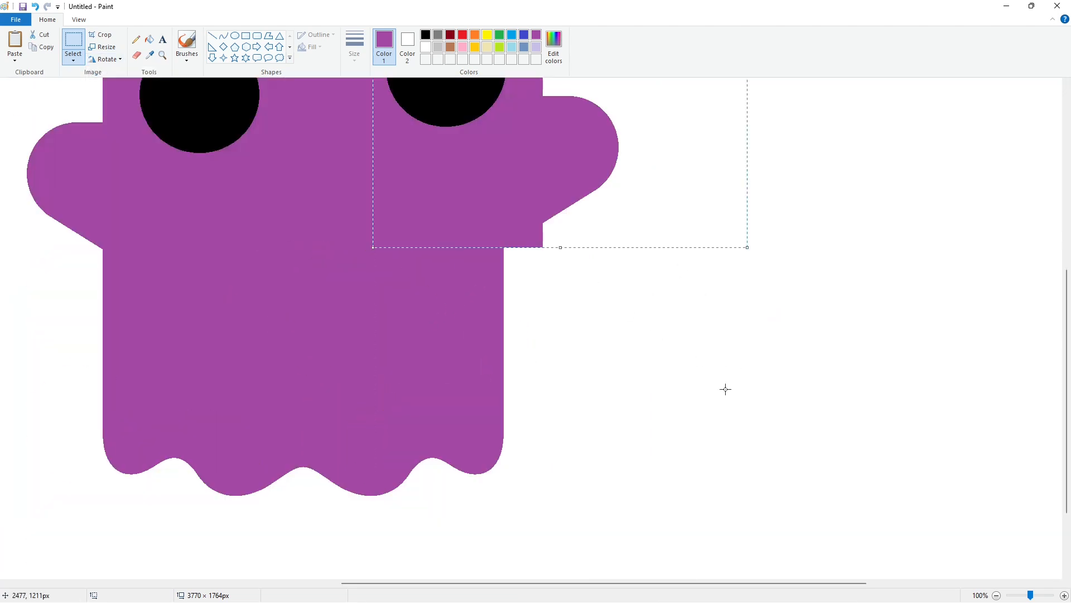
{"action": "key", "text": "ctrl+z"}
Copy the ghost's left half with its eye and arm, paste it, and flip the copy horizontally
{"action": "left_click", "coordinate": [997, 595]}
{"action": "left_click_drag", "start_coordinate": [423, 490], "coordinate": [469, 517]}
{"action": "key", "text": "ctrl+c"}
{"action": "left_click", "coordinate": [1065, 596]}
{"action": "scroll", "coordinate": [528, 541], "scroll_direction": "down", "scroll_amount": 3}
{"action": "left_click_drag", "start_coordinate": [474, 583], "coordinate": [761, 583]}
{"action": "key", "text": "ctrl+v"}
{"action": "left_click", "coordinate": [109, 60]}
{"action": "left_click", "coordinate": [125, 121]}
Align the flipped half with the right side of the body so the eyes, arms and hem are symmetrical
{"action": "left_click_drag", "start_coordinate": [320, 298], "coordinate": [549, 253]}
{"action": "key", "text": "Left"}
{"action": "key", "text": "Left"}
{"action": "key", "text": "Left"}
{"action": "key", "text": "Left"}
{"action": "key", "text": "Left"}
{"action": "key", "text": "Left"}
{"action": "key", "text": "Left"}
{"action": "key", "text": "Left"}
{"action": "key", "text": "Left"}
{"action": "key", "text": "Left"}
{"action": "key", "text": "Left"}
{"action": "key", "text": "Left"}
{"action": "key", "text": "Left"}
{"action": "key", "text": "Left"}
{"action": "key", "text": "Left"}
{"action": "key", "text": "Left"}
{"action": "key", "text": "Left"}
{"action": "key", "text": "Left"}
{"action": "key", "text": "Left"}
{"action": "key", "text": "Left"}
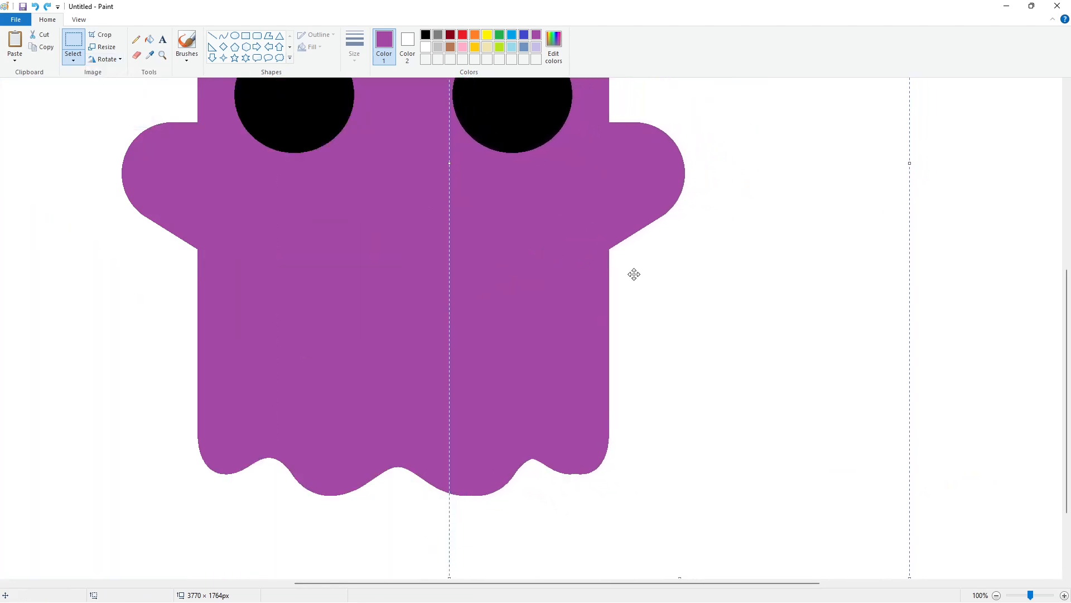
{"action": "scroll", "coordinate": [638, 277], "scroll_direction": "up", "scroll_amount": 4}
{"action": "scroll", "coordinate": [640, 277], "scroll_direction": "down", "scroll_amount": 6}
{"action": "key", "text": "Left"}
{"action": "key", "text": "Left"}
{"action": "key", "text": "Left"}
{"action": "key", "text": "Left"}
{"action": "key", "text": "Left"}
{"action": "key", "text": "Left"}
{"action": "key", "text": "Left"}
{"action": "key", "text": "Left"}
{"action": "key", "text": "Left"}
{"action": "key", "text": "Left"}
{"action": "key", "text": "Left"}
{"action": "key", "text": "Left"}
{"action": "key", "text": "Left"}
{"action": "key", "text": "Left"}
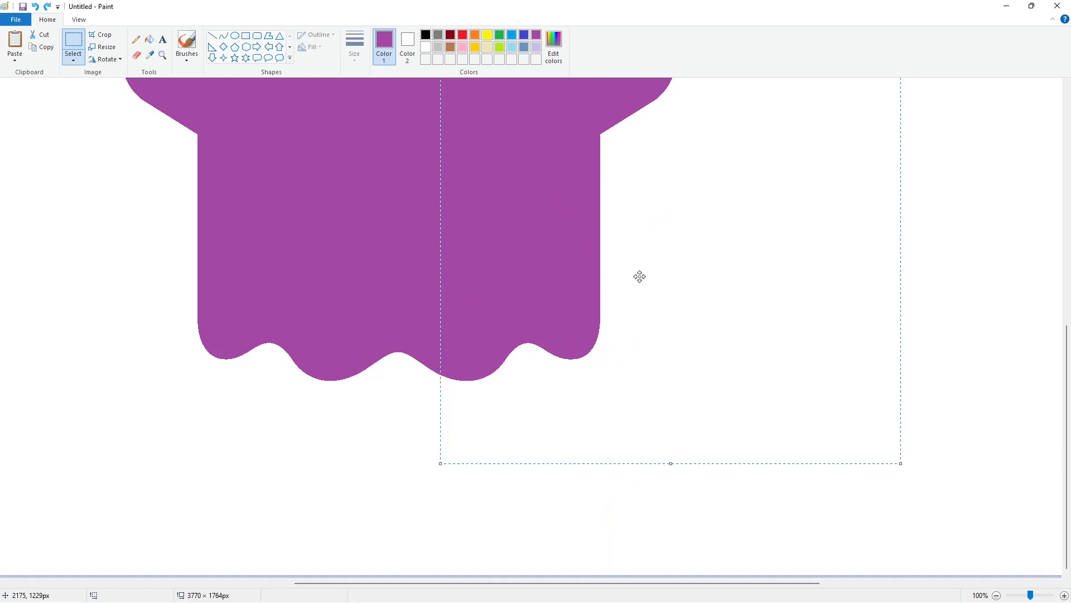
{"action": "scroll", "coordinate": [640, 276], "scroll_direction": "up", "scroll_amount": 6}
{"action": "scroll", "coordinate": [973, 358], "scroll_direction": "down", "scroll_amount": 4}
{"action": "scroll", "coordinate": [973, 358], "scroll_direction": "down", "scroll_amount": 2}
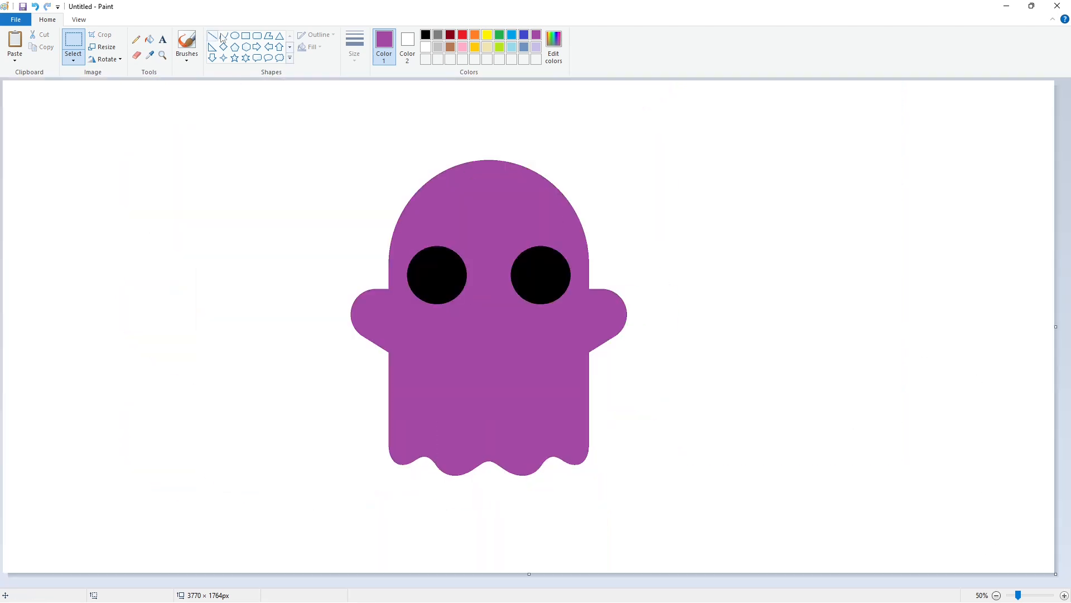
{"action": "left_click", "coordinate": [235, 35]}
{"action": "left_click", "coordinate": [426, 35]}
{"action": "left_click_drag", "start_coordinate": [237, 219], "coordinate": [367, 354]}
{"action": "key", "text": "ctrl+plus"}
{"action": "key", "text": "ctrl+plus"}
{"action": "key", "text": "ctrl+plus"}
{"action": "key", "text": "ctrl+plus"}
{"action": "key", "text": "ctrl+plus"}
{"action": "key", "text": "ctrl+plus"}
{"action": "key", "text": "ctrl+plus"}
{"action": "key", "text": "ctrl+plus"}
{"action": "key", "text": "ctrl+plus"}
{"action": "key", "text": "ctrl+plus"}
{"action": "key", "text": "ctrl+plus"}
{"action": "key", "text": "ctrl+plus"}
{"action": "key", "text": "ctrl+plus"}
{"action": "key", "text": "ctrl+plus"}
{"action": "key", "text": "ctrl+plus"}
{"action": "key", "text": "ctrl+plus"}
{"action": "key", "text": "ctrl+plus"}
{"action": "key", "text": "ctrl+plus"}
{"action": "key", "text": "ctrl+plus"}
{"action": "key", "text": "ctrl+plus"}
{"action": "key", "text": "Down"}
{"action": "key", "text": "Down"}
{"action": "key", "text": "Down"}
{"action": "key", "text": "Down"}
{"action": "key", "text": "Down"}
{"action": "key", "text": "Down"}
{"action": "key", "text": "Down"}
{"action": "key", "text": "Down"}
{"action": "key", "text": "Down"}
{"action": "key", "text": "Down"}
{"action": "key", "text": "Down"}
{"action": "key", "text": "Down"}
{"action": "key", "text": "Down"}
{"action": "key", "text": "Down"}
{"action": "key", "text": "Down"}
{"action": "key", "text": "Down"}
{"action": "key", "text": "Down"}
{"action": "key", "text": "Down"}
{"action": "key", "text": "ctrl+z"}
Set a new outline thickness and draw two concentric black circles over the ghost's left arm as the ring of a letter G
{"action": "left_click", "coordinate": [357, 60]}
{"action": "left_click", "coordinate": [370, 123]}
{"action": "mouse_move", "coordinate": [238, 223]}
{"action": "left_mouse_down"}
{"action": "mouse_move", "coordinate": [273, 299]}
{"action": "mouse_move", "coordinate": [384, 371]}
{"action": "left_mouse_up"}
{"action": "left_click_drag", "start_coordinate": [315, 223], "coordinate": [316, 214]}
{"action": "left_click_drag", "start_coordinate": [324, 371], "coordinate": [323, 361]}
{"action": "left_click_drag", "start_coordinate": [237, 299], "coordinate": [240, 299]}
{"action": "left_click_drag", "start_coordinate": [384, 299], "coordinate": [383, 299]}
{"action": "left_click", "coordinate": [422, 306]}
{"action": "mouse_move", "coordinate": [268, 240]}
{"action": "left_mouse_down"}
{"action": "mouse_move", "coordinate": [359, 334]}
{"action": "mouse_move", "coordinate": [319, 306]}
{"action": "left_mouse_up"}
{"action": "left_click_drag", "start_coordinate": [320, 330], "coordinate": [321, 342]}
{"action": "left_click_drag", "start_coordinate": [302, 302], "coordinate": [298, 302]}
{"action": "left_click_drag", "start_coordinate": [353, 288], "coordinate": [365, 291]}
{"action": "left_click", "coordinate": [457, 316]}
Fill the ring between the two circles with black, including the part overlapping the ghost's arm
{"action": "left_click", "coordinate": [149, 40]}
{"action": "left_click", "coordinate": [336, 223]}
{"action": "left_click", "coordinate": [365, 322]}
Add a G crossbar rectangle of about 199 × 71 px, fill it black, and recolor the whole letter indigo
{"action": "left_click", "coordinate": [212, 37]}
{"action": "left_click", "coordinate": [235, 36]}
{"action": "left_click_drag", "start_coordinate": [333, 297], "coordinate": [373, 301]}
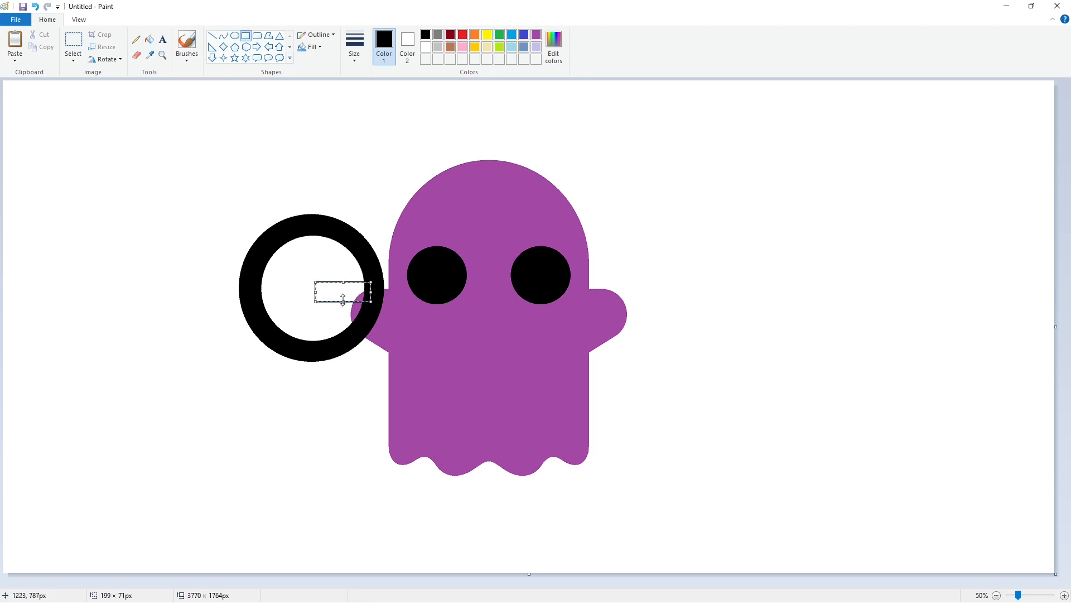
{"action": "left_click", "coordinate": [149, 39]}
{"action": "left_click", "coordinate": [340, 291]}
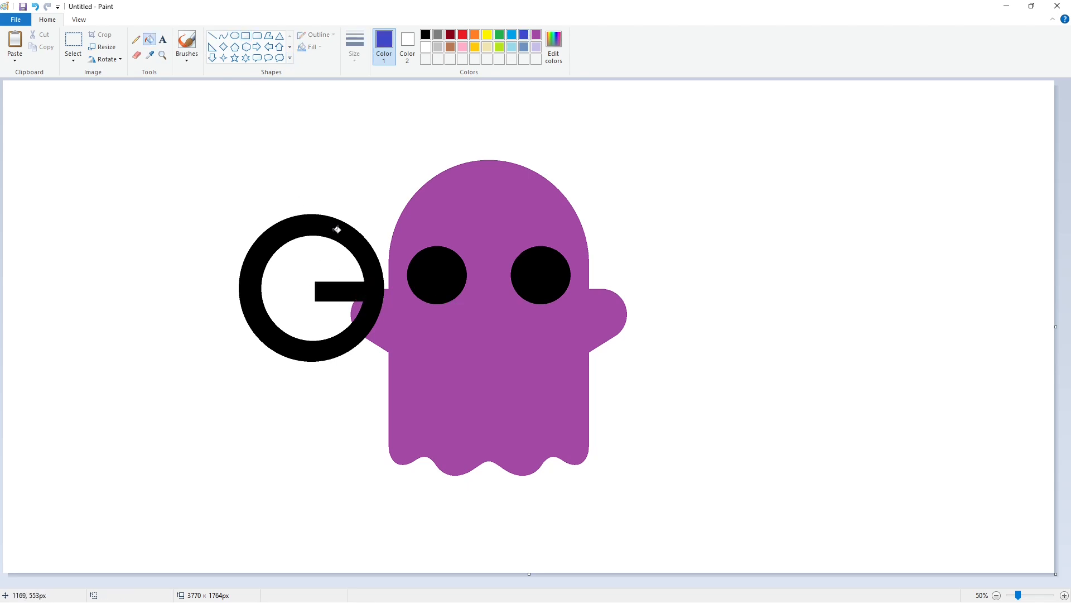
{"action": "left_click", "coordinate": [332, 229]}
Open the G by drawing white lines across the ring's upper right and above the crossbar, and fill the segment between them white
{"action": "left_click", "coordinate": [212, 35]}
{"action": "left_click", "coordinate": [426, 47]}
{"action": "left_click_drag", "start_coordinate": [348, 253], "coordinate": [383, 223]}
{"action": "left_click", "coordinate": [430, 229]}
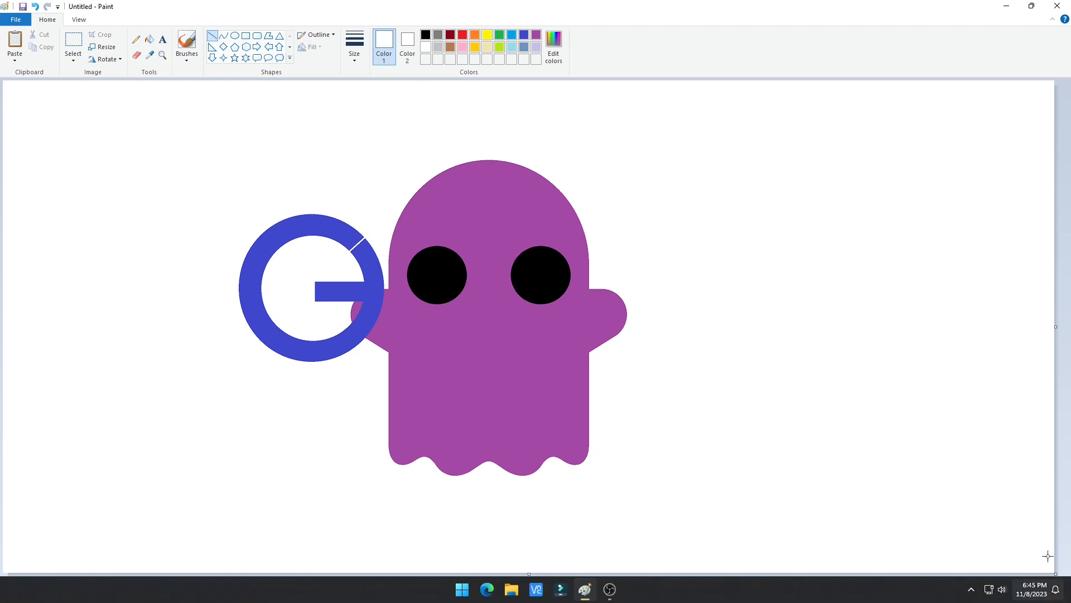
{"action": "left_click", "coordinate": [1064, 595]}
{"action": "left_click_drag", "start_coordinate": [464, 583], "coordinate": [549, 583]}
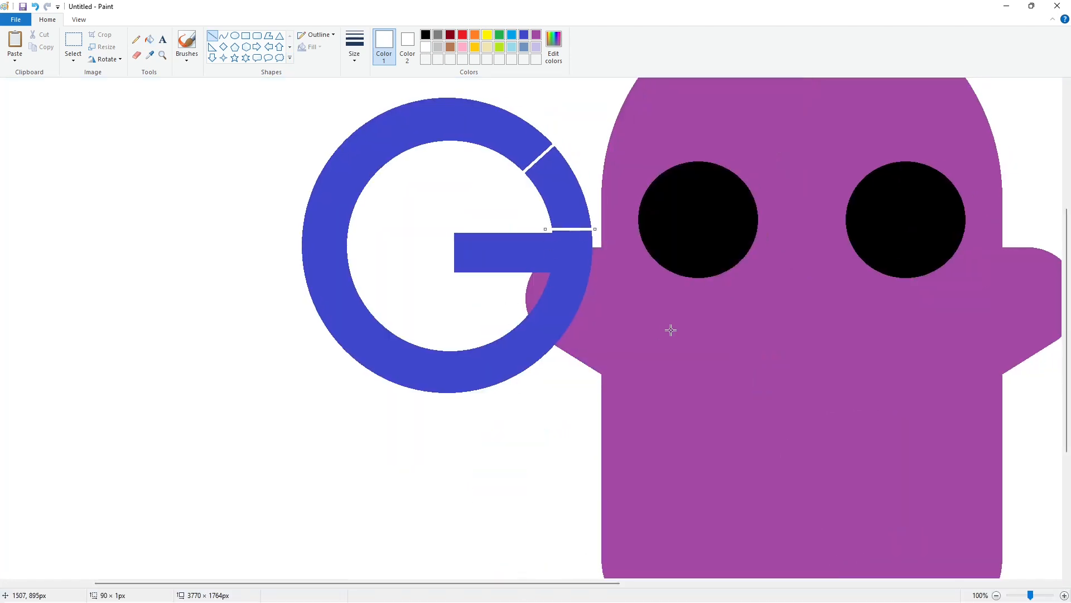
{"action": "left_click", "coordinate": [149, 40]}
{"action": "left_click", "coordinate": [564, 184]}
{"action": "scroll", "coordinate": [563, 184], "scroll_direction": "down", "scroll_amount": 1}
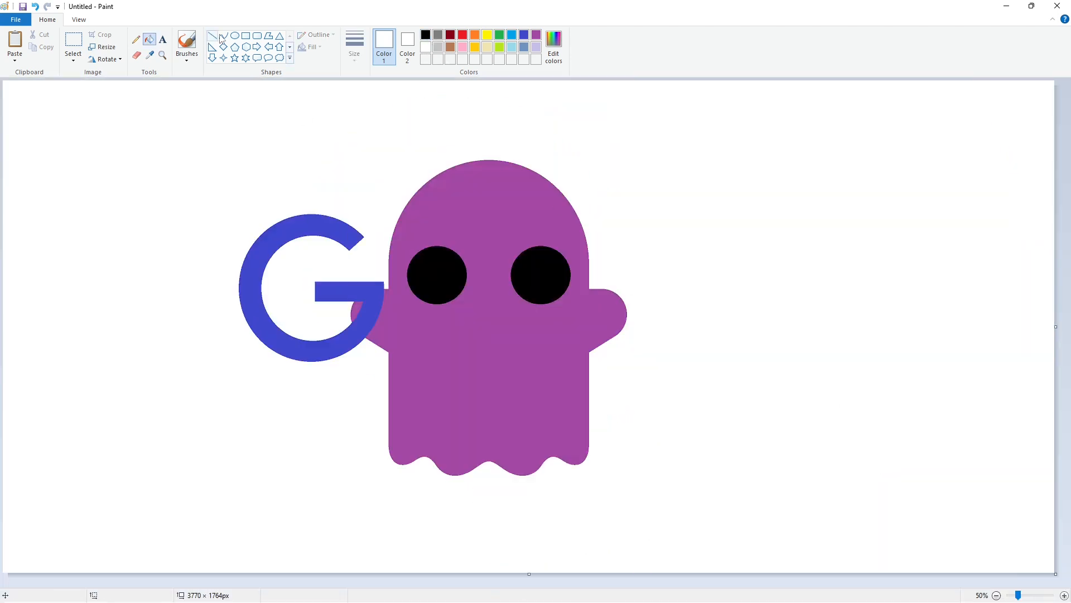
Draw a thick black curved smile centred below the ghost's eyes
{"action": "left_click", "coordinate": [223, 36]}
{"action": "left_click", "coordinate": [426, 34]}
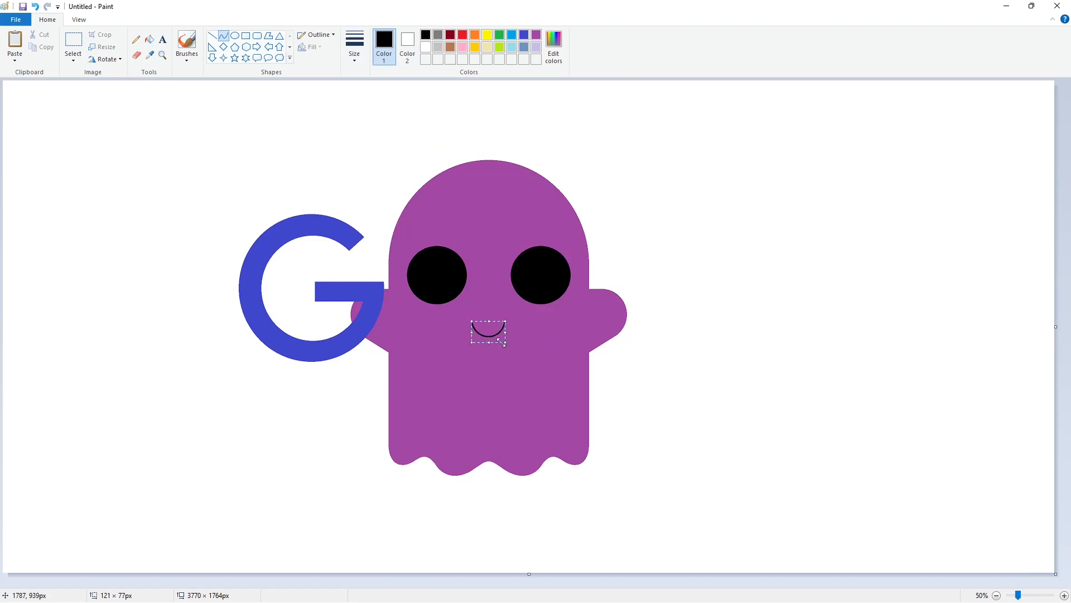
{"action": "left_click", "coordinate": [564, 378]}
{"action": "left_click", "coordinate": [235, 35]}
{"action": "left_click_drag", "start_coordinate": [609, 258], "coordinate": [672, 347]}
{"action": "key", "text": "ctrl+z"}
{"action": "left_click_drag", "start_coordinate": [604, 265], "coordinate": [674, 353]}
{"action": "left_click_drag", "start_coordinate": [631, 324], "coordinate": [641, 329]}
{"action": "left_click_drag", "start_coordinate": [649, 271], "coordinate": [652, 265]}
{"action": "left_click_drag", "start_coordinate": [614, 312], "coordinate": [602, 314]}
{"action": "left_click_drag", "start_coordinate": [685, 313], "coordinate": [693, 318]}
{"action": "left_click_drag", "start_coordinate": [621, 282], "coordinate": [676, 345]}
{"action": "key", "text": "ctrl+z"}
{"action": "key", "text": "ctrl+z"}
Draw the g's bowl over the ghost's right arm as two nested black ellipses, the inner one about 199 × 220 px
{"action": "left_click_drag", "start_coordinate": [609, 263], "coordinate": [684, 356]}
{"action": "left_click_drag", "start_coordinate": [662, 329], "coordinate": [651, 358]}
{"action": "left_click_drag", "start_coordinate": [612, 321], "coordinate": [603, 323]}
{"action": "left_click_drag", "start_coordinate": [687, 316], "coordinate": [687, 317]}
{"action": "left_click", "coordinate": [751, 345]}
{"action": "mouse_move", "coordinate": [620, 283]}
{"action": "left_mouse_down"}
{"action": "mouse_move", "coordinate": [670, 346]}
{"action": "mouse_move", "coordinate": [651, 323]}
{"action": "left_mouse_up"}
{"action": "left_click_drag", "start_coordinate": [647, 346], "coordinate": [647, 343]}
{"action": "left_click_drag", "start_coordinate": [623, 318], "coordinate": [620, 318]}
{"action": "left_click_drag", "start_coordinate": [673, 314], "coordinate": [675, 316]}
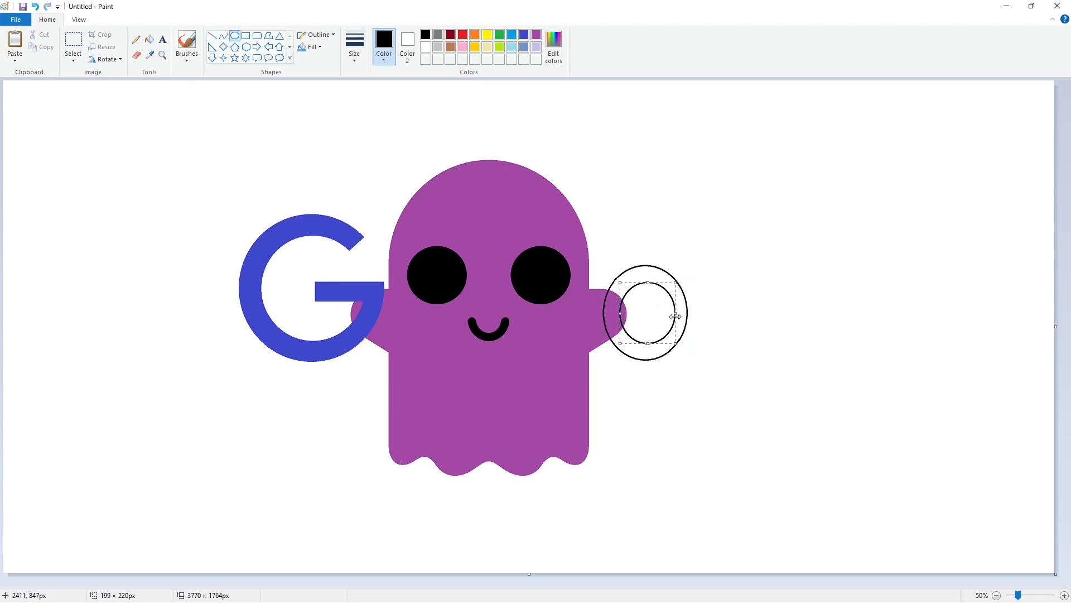
Draw a narrow rectangular stem on the right side of the g's bowl and two parallel curves forming its lower hook
{"action": "left_click", "coordinate": [245, 36]}
{"action": "mouse_move", "coordinate": [673, 267]}
{"action": "left_mouse_down"}
{"action": "mouse_move", "coordinate": [692, 363]}
{"action": "mouse_move", "coordinate": [607, 377]}
{"action": "left_mouse_up"}
{"action": "left_click", "coordinate": [281, 82]}
{"action": "mouse_move", "coordinate": [676, 386]}
{"action": "left_mouse_down"}
{"action": "mouse_move", "coordinate": [687, 400]}
{"action": "mouse_move", "coordinate": [633, 426]}
{"action": "left_mouse_up"}
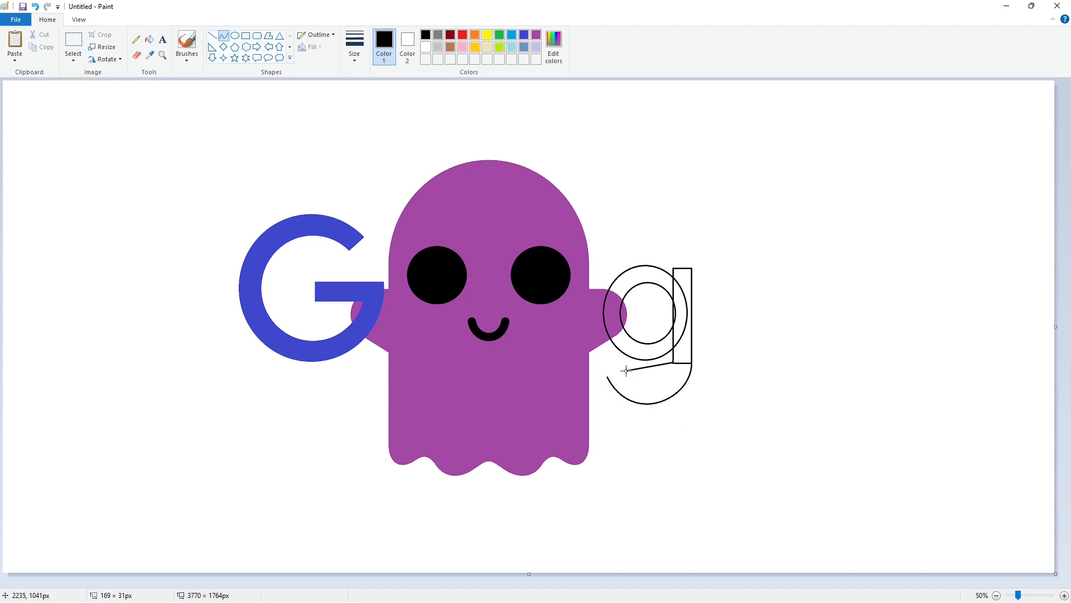
{"action": "left_click_drag", "start_coordinate": [651, 388], "coordinate": [636, 398]}
Fill the hook, stem and bowl ring of the g with black, including the part over the ghost's arm
{"action": "left_click", "coordinate": [1065, 596]}
{"action": "left_click_drag", "start_coordinate": [509, 584], "coordinate": [856, 583]}
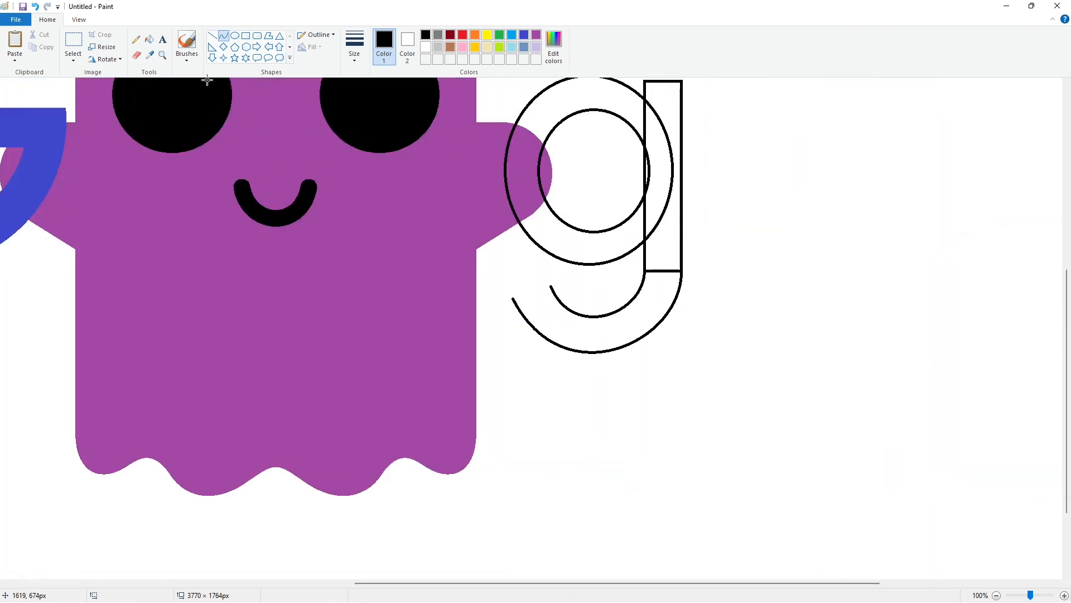
{"action": "left_click", "coordinate": [149, 39]}
{"action": "left_click", "coordinate": [651, 290]}
{"action": "left_click", "coordinate": [651, 263]}
{"action": "left_click", "coordinate": [654, 223]}
{"action": "left_click", "coordinate": [629, 228]}
{"action": "left_click", "coordinate": [625, 110]}
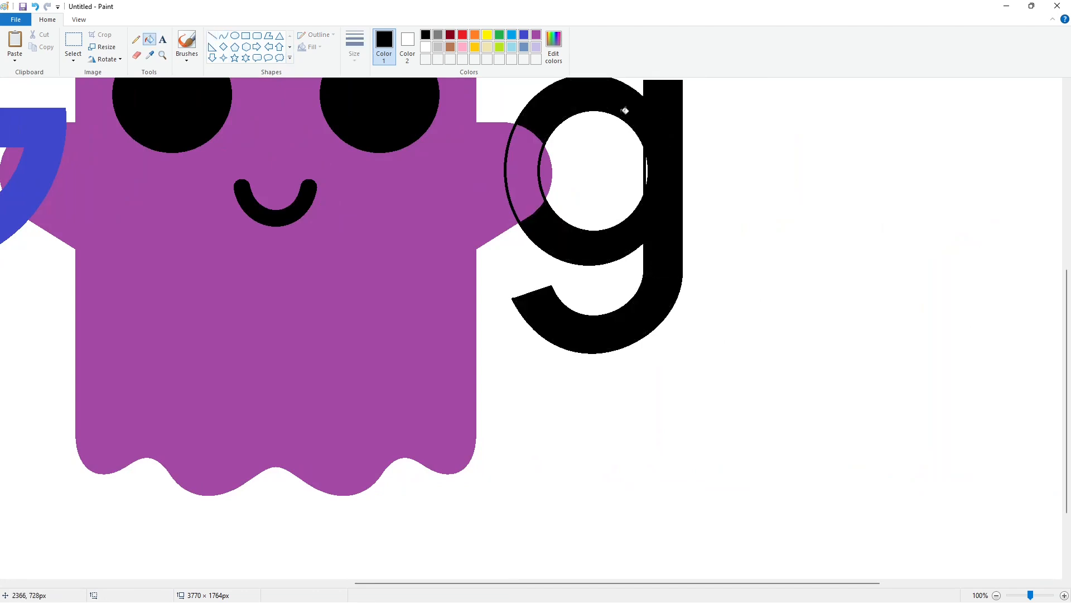
{"action": "left_click", "coordinate": [525, 167]}
Draw an indigo ellipse inside the g's bowl and stretch it to match the edge of the bowl's opening
{"action": "scroll", "coordinate": [736, 332], "scroll_direction": "up", "scroll_amount": 2}
{"action": "left_click", "coordinate": [212, 35]}
{"action": "left_click", "coordinate": [425, 47]}
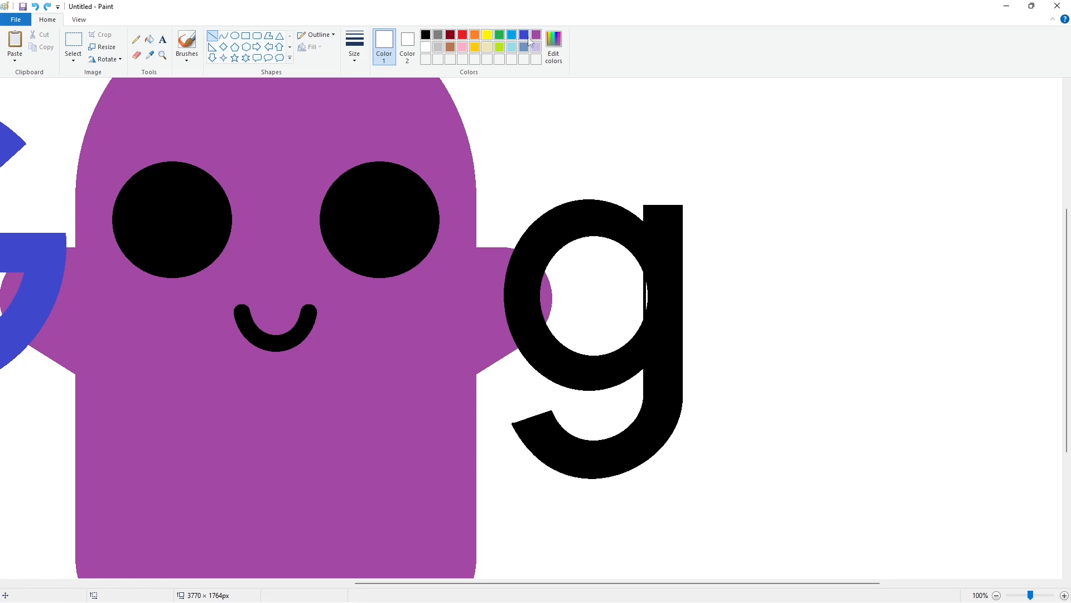
{"action": "left_click", "coordinate": [520, 38]}
{"action": "left_click", "coordinate": [235, 35]}
{"action": "mouse_move", "coordinate": [549, 262]}
{"action": "left_mouse_down"}
{"action": "mouse_move", "coordinate": [639, 359]}
{"action": "mouse_move", "coordinate": [619, 317]}
{"action": "left_mouse_up"}
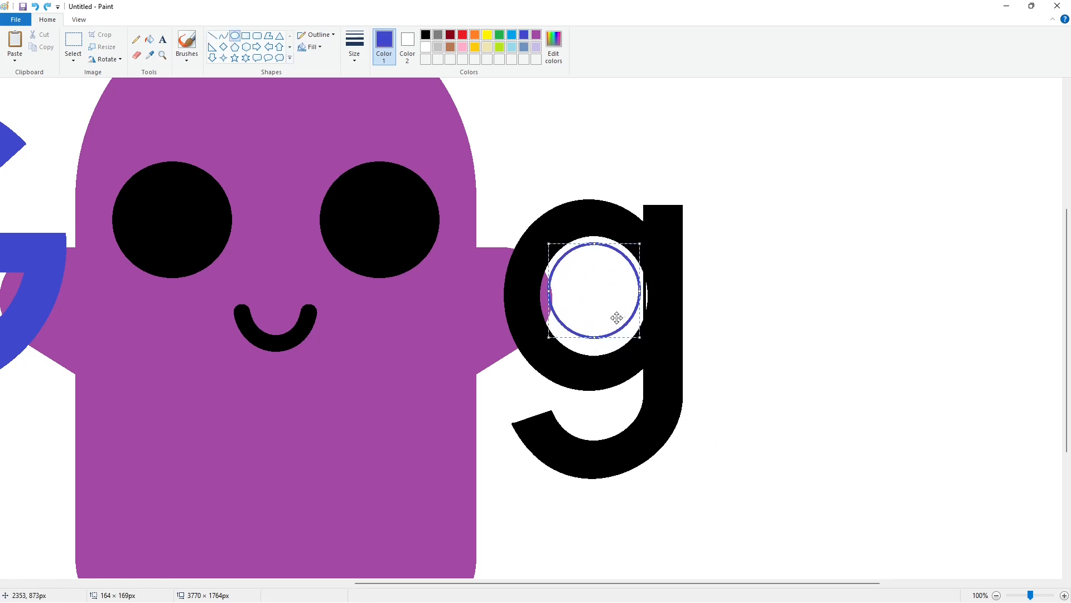
{"action": "left_click_drag", "start_coordinate": [596, 240], "coordinate": [596, 233]}
{"action": "left_click_drag", "start_coordinate": [594, 338], "coordinate": [595, 357]}
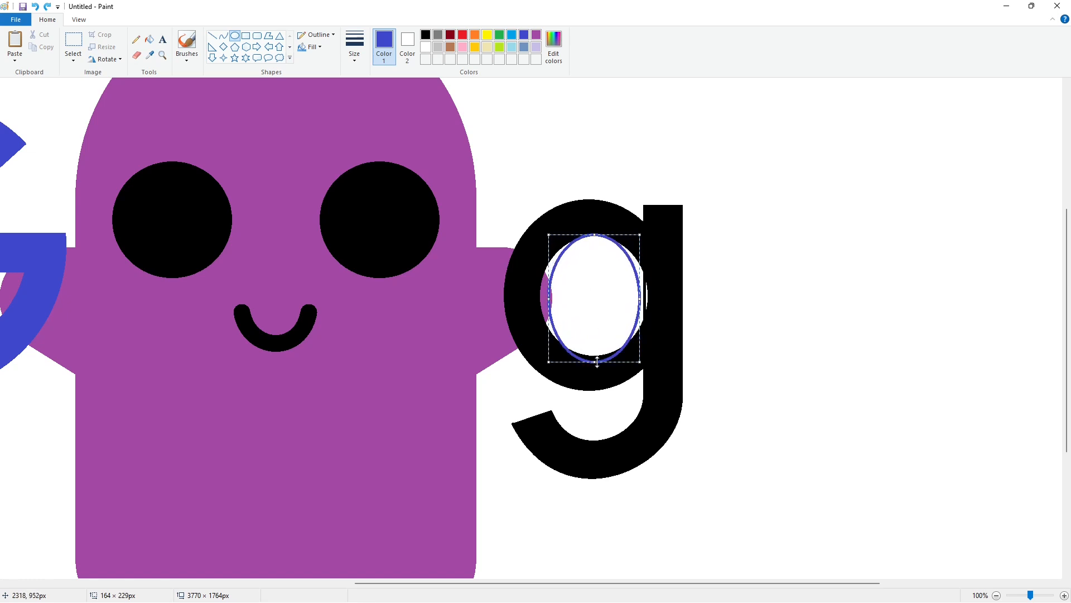
{"action": "left_click_drag", "start_coordinate": [549, 297], "coordinate": [538, 309]}
{"action": "left_click_drag", "start_coordinate": [640, 297], "coordinate": [650, 311]}
{"action": "left_click", "coordinate": [712, 325]}
Clean up the g's bowl opening with white and black fills to remove the indigo outline and the leftover stem line
{"action": "left_click", "coordinate": [149, 40]}
{"action": "left_click", "coordinate": [426, 47]}
{"action": "left_click", "coordinate": [427, 35]}
{"action": "left_click", "coordinate": [631, 250]}
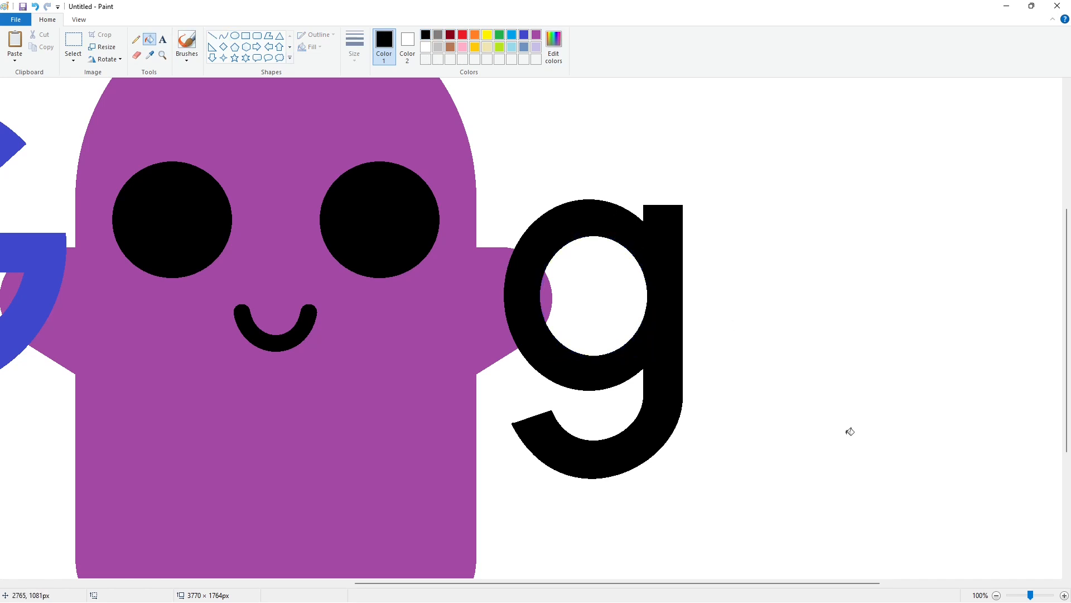
Draw a tall narrow rectangle to the right of the g and fill it black as the letter l
{"action": "left_click", "coordinate": [425, 47]}
{"action": "left_click", "coordinate": [212, 35]}
{"action": "scroll", "coordinate": [697, 446], "scroll_direction": "down", "scroll_amount": 1}
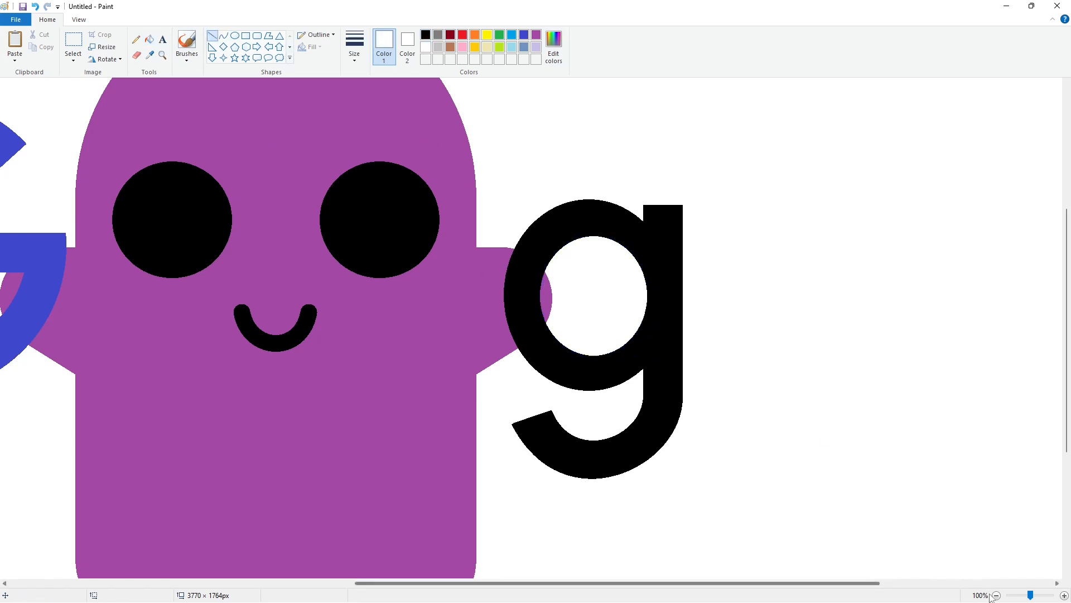
{"action": "left_click", "coordinate": [245, 35]}
{"action": "left_click", "coordinate": [426, 35]}
{"action": "left_click_drag", "start_coordinate": [707, 220], "coordinate": [727, 396]}
{"action": "left_click", "coordinate": [789, 407]}
{"action": "left_click", "coordinate": [149, 39]}
{"action": "left_click", "coordinate": [717, 342]}
Trim the l's lower end level with the bottom of the g's bowl, using an indigo cut line and white fills
{"action": "left_click", "coordinate": [1065, 596]}
{"action": "left_click_drag", "start_coordinate": [513, 582], "coordinate": [923, 582]}
{"action": "left_click", "coordinate": [524, 35]}
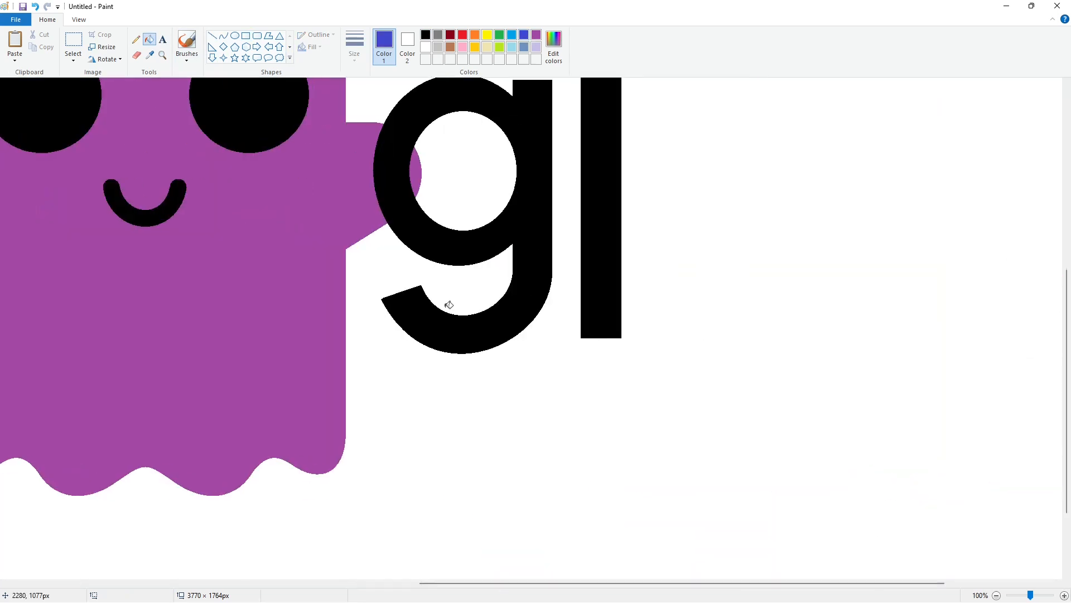
{"action": "left_click", "coordinate": [212, 35]}
{"action": "left_click_drag", "start_coordinate": [439, 267], "coordinate": [516, 267]}
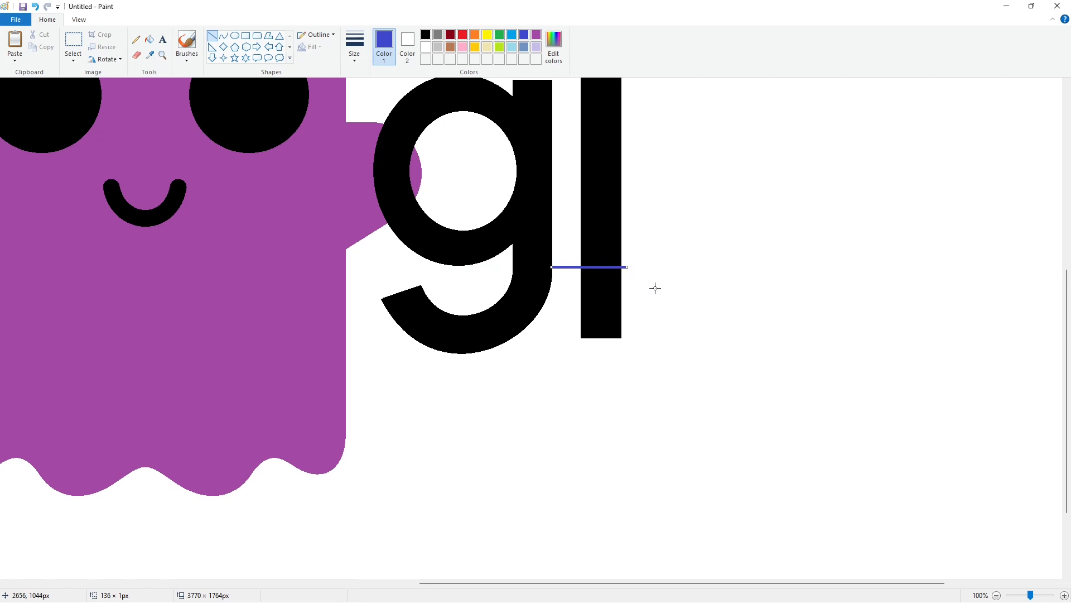
{"action": "left_click", "coordinate": [150, 39]}
{"action": "left_click", "coordinate": [426, 46]}
{"action": "left_click", "coordinate": [601, 267]}
{"action": "left_click", "coordinate": [602, 304]}
{"action": "left_click", "coordinate": [996, 596]}
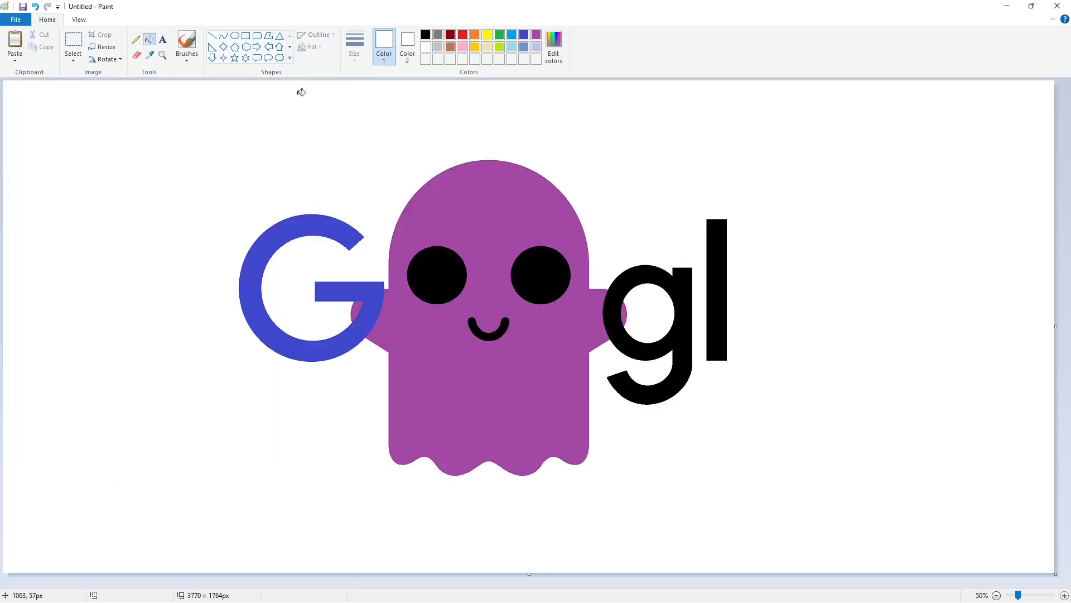
Draw a black ellipse outline to the right of the l, nudging and stretching it to match the g's bowl in height
{"action": "left_click", "coordinate": [235, 35]}
{"action": "left_click", "coordinate": [426, 34]}
{"action": "left_click_drag", "start_coordinate": [748, 273], "coordinate": [830, 363]}
{"action": "left_click_drag", "start_coordinate": [782, 316], "coordinate": [734, 321]}
{"action": "key", "text": "Right"}
{"action": "key", "text": "Right"}
{"action": "key", "text": "Right"}
{"action": "key", "text": "Right"}
{"action": "key", "text": "Right"}
{"action": "key", "text": "Right"}
{"action": "key", "text": "Right"}
{"action": "key", "text": "Right"}
{"action": "key", "text": "Right"}
{"action": "key", "text": "Right"}
{"action": "key", "text": "Right"}
{"action": "key", "text": "Right"}
{"action": "key", "text": "Right"}
{"action": "key", "text": "Right"}
{"action": "key", "text": "Right"}
{"action": "key", "text": "Right"}
{"action": "key", "text": "Right"}
{"action": "key", "text": "Right"}
{"action": "key", "text": "Right"}
{"action": "key", "text": "Right"}
{"action": "left_click_drag", "start_coordinate": [781, 273], "coordinate": [783, 269]}
{"action": "left_click_drag", "start_coordinate": [739, 314], "coordinate": [735, 314]}
{"action": "left_click_drag", "start_coordinate": [823, 315], "coordinate": [829, 319]}
{"action": "left_click", "coordinate": [862, 358]}
Add a smaller concentric circle inside the outline and a slanted line rising across both circles to the outer right edge
{"action": "mouse_move", "coordinate": [754, 286]}
{"action": "left_mouse_down"}
{"action": "mouse_move", "coordinate": [814, 348]}
{"action": "mouse_move", "coordinate": [792, 327]}
{"action": "mouse_move", "coordinate": [812, 313]}
{"action": "mouse_move", "coordinate": [792, 316]}
{"action": "mouse_move", "coordinate": [781, 285]}
{"action": "left_mouse_up"}
{"action": "left_click_drag", "start_coordinate": [790, 332], "coordinate": [826, 300]}
{"action": "left_click", "coordinate": [850, 338]}
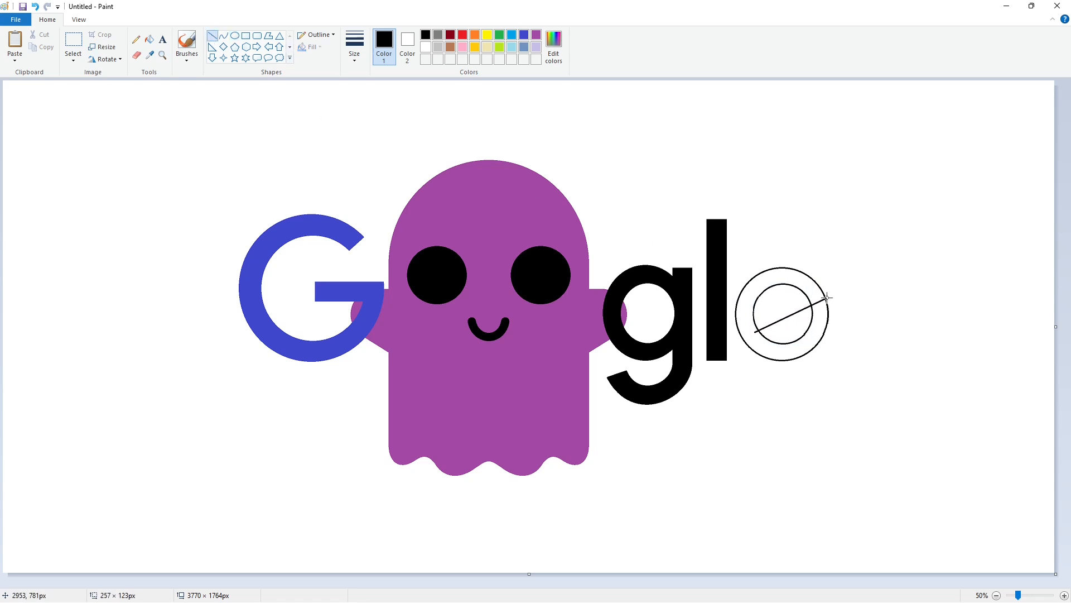
Draw a second parallel slanted line above the first and fill the ring and crossbar black to form the e
{"action": "left_click_drag", "start_coordinate": [746, 322], "coordinate": [814, 289]}
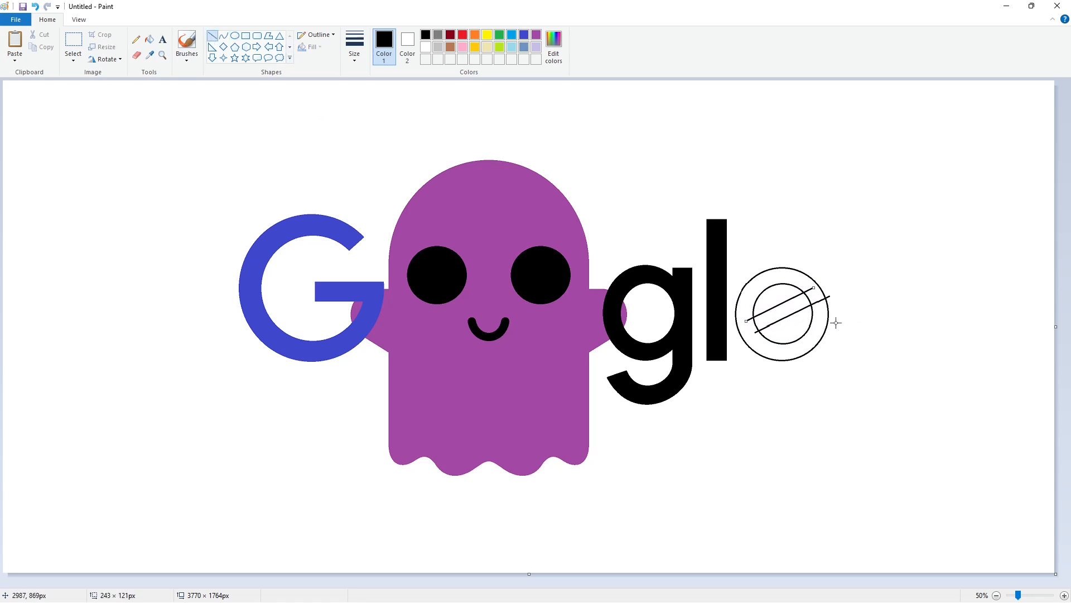
{"action": "left_click", "coordinate": [149, 39]}
{"action": "left_click", "coordinate": [815, 286]}
Draw a slanted white line along the lower edge of the e's crossbar, nudging it down so it cuts through the ring's right side
{"action": "left_click", "coordinate": [1065, 595]}
{"action": "scroll", "coordinate": [857, 541], "scroll_direction": "down", "scroll_amount": 2}
{"action": "scroll", "coordinate": [858, 542], "scroll_direction": "right", "scroll_amount": 3}
{"action": "left_click", "coordinate": [212, 36]}
{"action": "left_click", "coordinate": [426, 47]}
{"action": "left_click_drag", "start_coordinate": [725, 418], "coordinate": [836, 363]}
{"action": "key", "text": "Down"}
{"action": "key", "text": "Down"}
{"action": "key", "text": "Down"}
{"action": "key", "text": "Down"}
{"action": "key", "text": "Down"}
{"action": "key", "text": "Down"}
{"action": "key", "text": "Down"}
{"action": "key", "text": "Down"}
{"action": "key", "text": "Down"}
{"action": "left_click", "coordinate": [876, 389]}
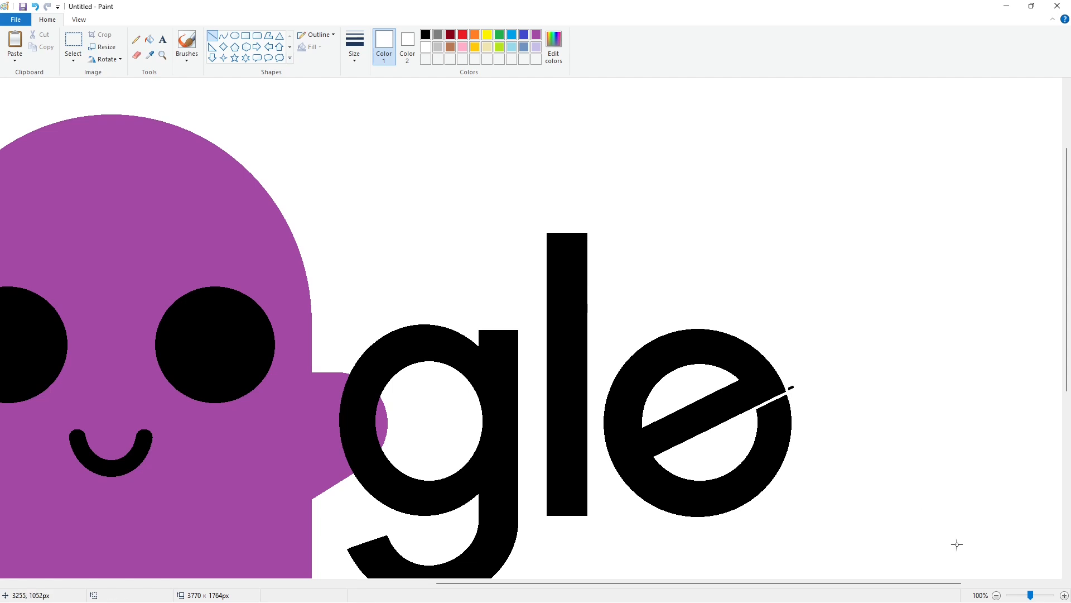
Fill the whole e with purple as a temporary working colour
{"action": "left_click", "coordinate": [997, 595]}
{"action": "left_click", "coordinate": [536, 36]}
{"action": "left_click", "coordinate": [149, 40]}
{"action": "left_click", "coordinate": [781, 311]}
Draw a short white line across the lower right part of the e's ring, about 137 × 61 px, to mark its open end
{"action": "left_click", "coordinate": [212, 36]}
{"action": "left_click", "coordinate": [426, 47]}
{"action": "left_click_drag", "start_coordinate": [810, 326], "coordinate": [844, 341]}
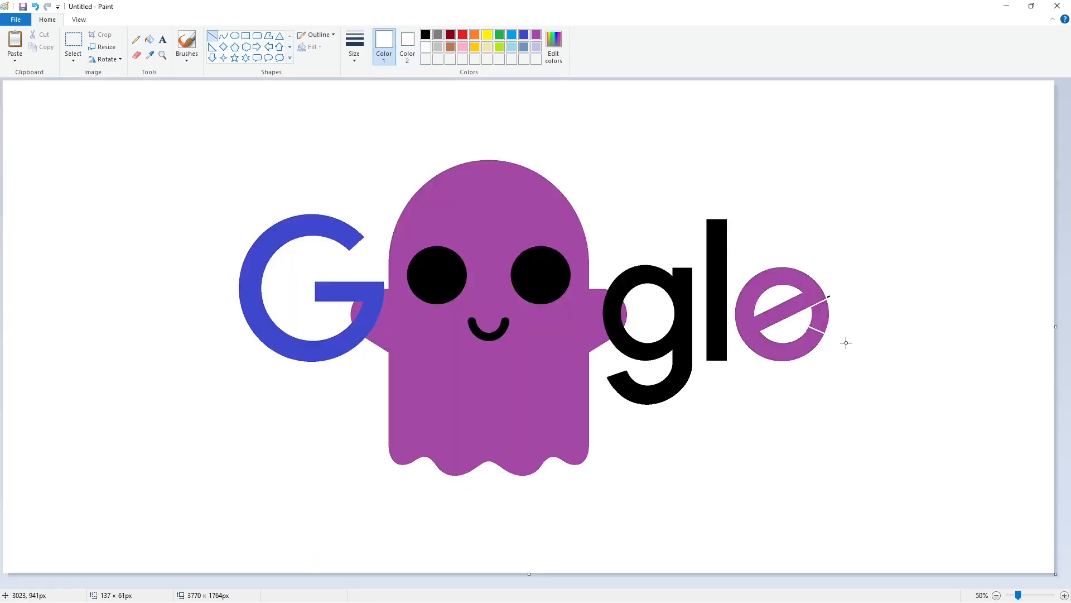
Fill the ring piece between the two cuts and the stray black tip with white, and refill the e black
{"action": "left_click", "coordinate": [149, 40]}
{"action": "left_click", "coordinate": [827, 310]}
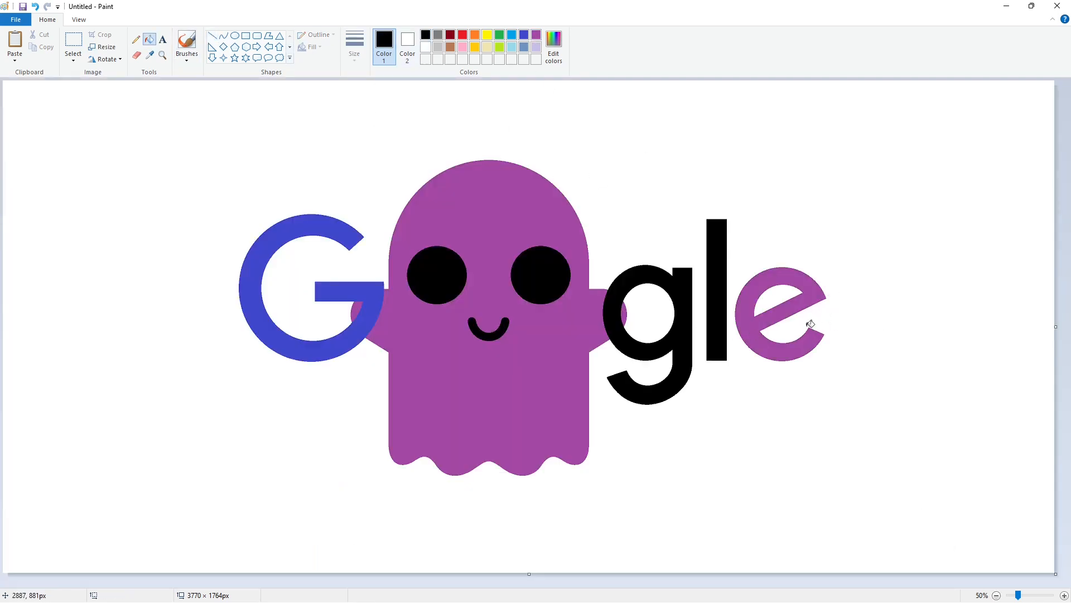
{"action": "left_click", "coordinate": [819, 303]}
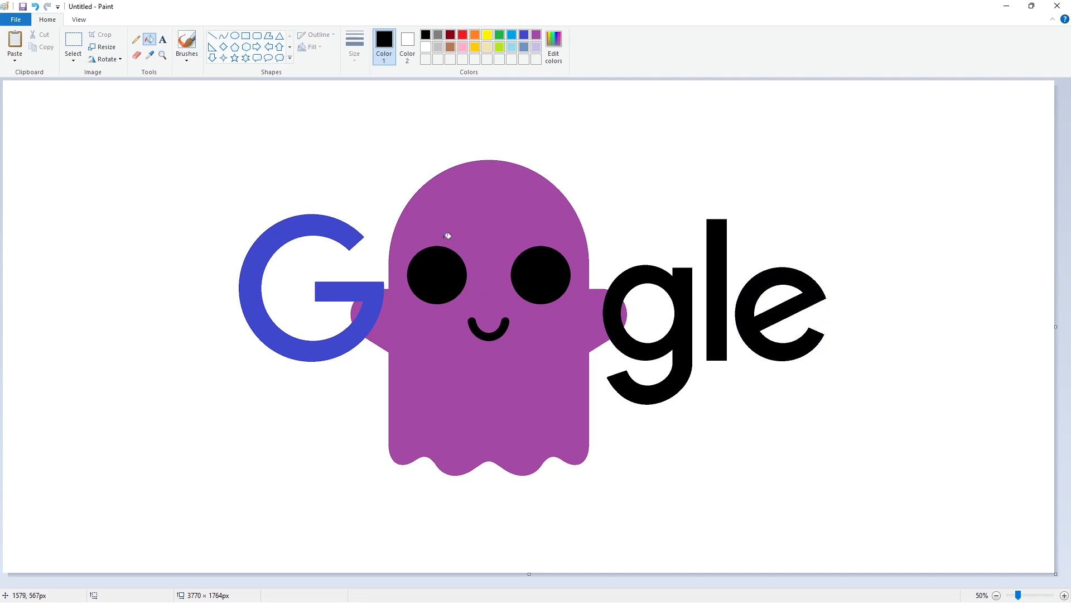
Choose the Rectangle shape for drawing
{"action": "left_click", "coordinate": [246, 35]}
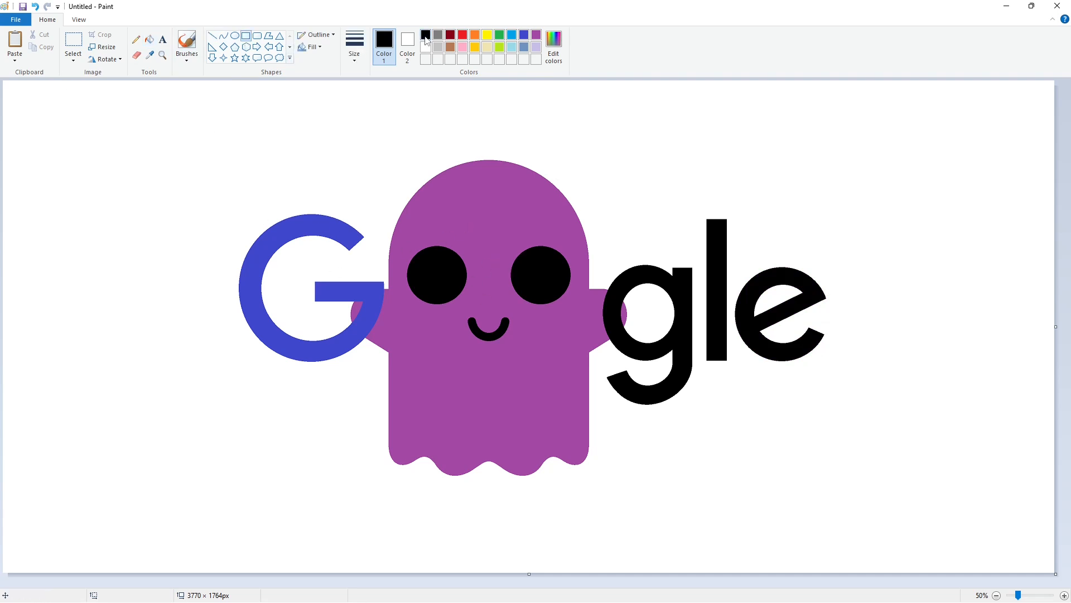